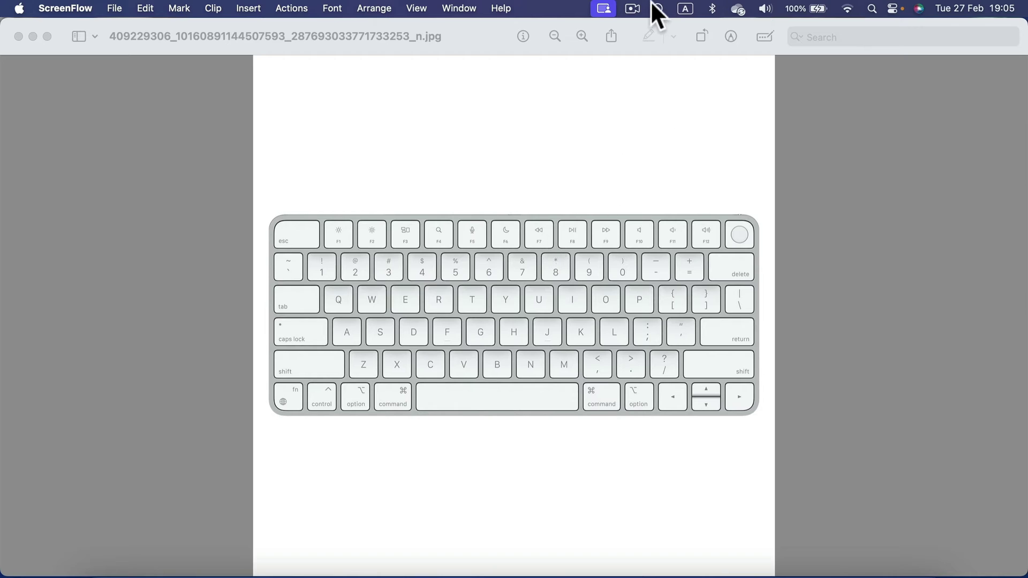
Step: Circle the Command, Option and Esc keys with black Sketch-pen strokes on the keyboard image
left_click(731, 37)
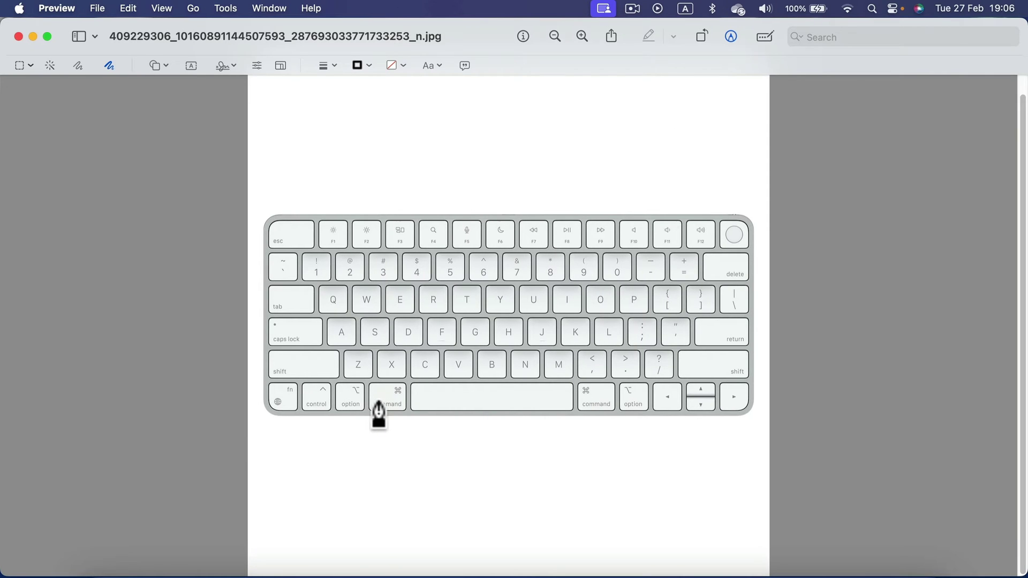
mouse_move(373, 409)
left_mouse_down()
mouse_move(373, 390)
mouse_move(395, 383)
mouse_move(410, 402)
mouse_move(372, 411)
left_mouse_up()
mouse_move(336, 382)
left_mouse_down()
mouse_move(370, 388)
mouse_move(368, 412)
mouse_move(334, 415)
mouse_move(336, 380)
left_mouse_up()
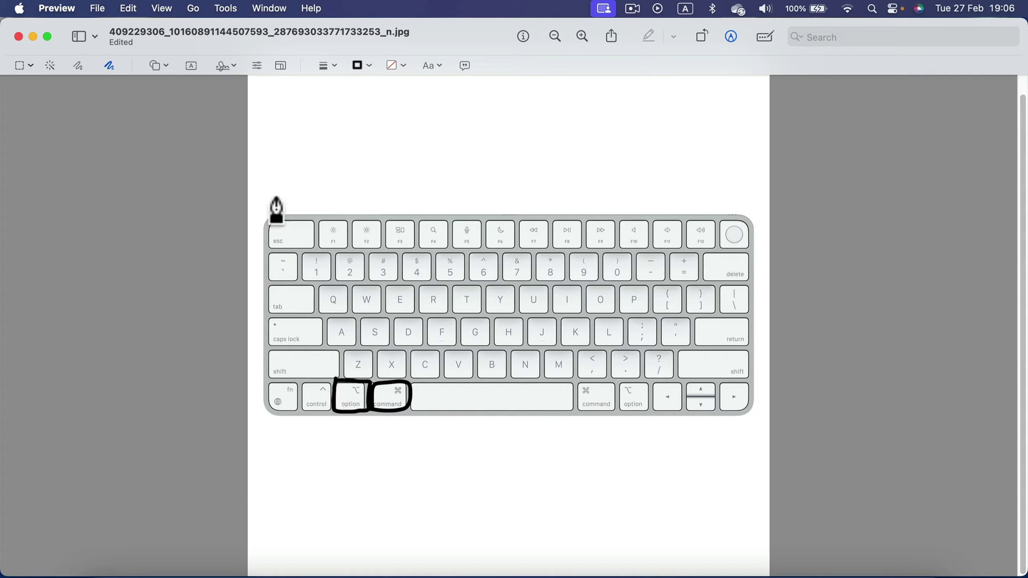
mouse_move(269, 218)
left_mouse_down()
mouse_move(317, 225)
mouse_move(314, 249)
mouse_move(268, 254)
mouse_move(266, 216)
left_mouse_up()
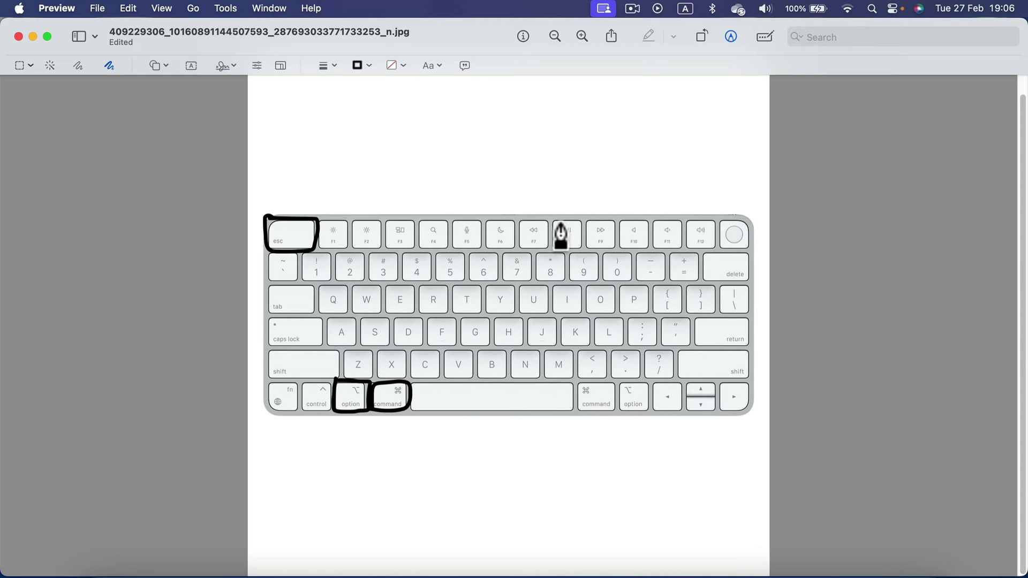
Step: Force quit Preview from the Force Quit Applications window opened with Cmd-Option-Esc
key("super+alt+Escape")
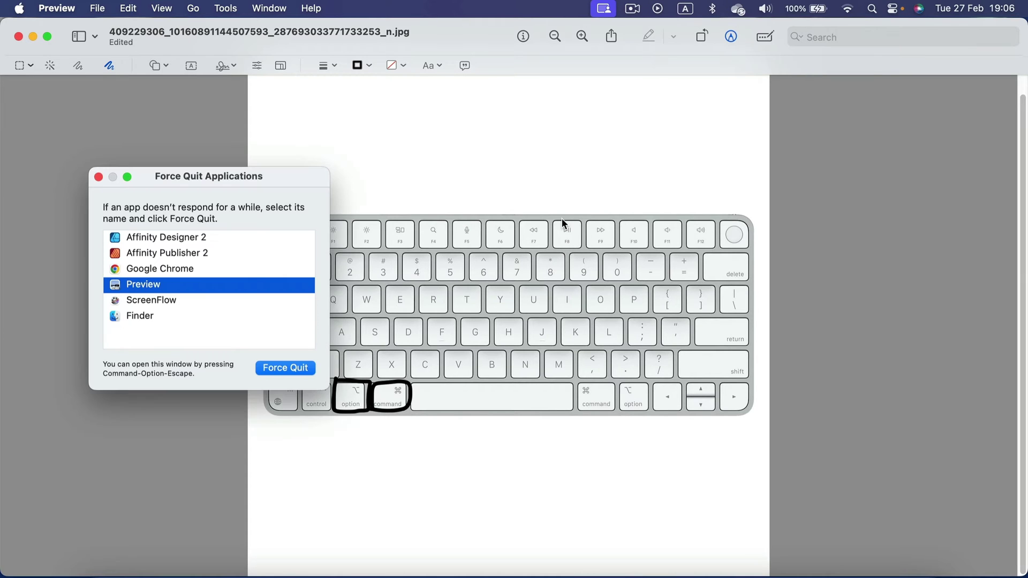
left_click_drag(193, 179, 181, 150)
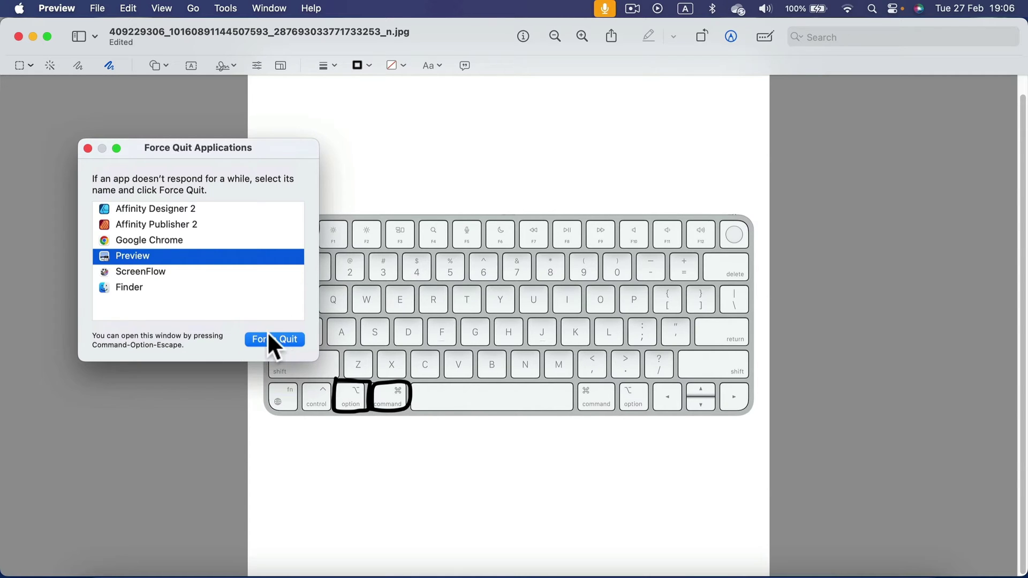
left_click(282, 337)
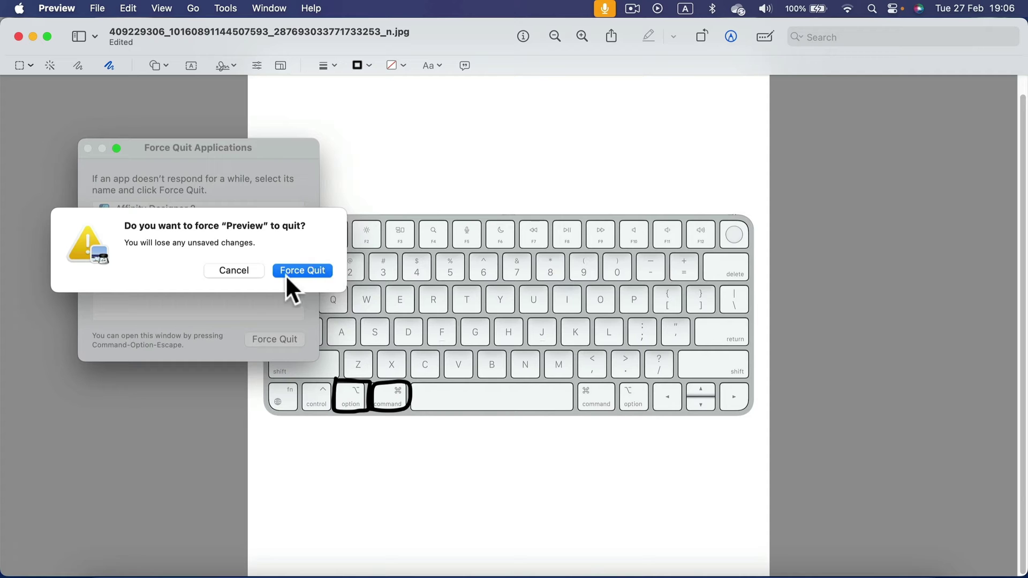
left_click(307, 270)
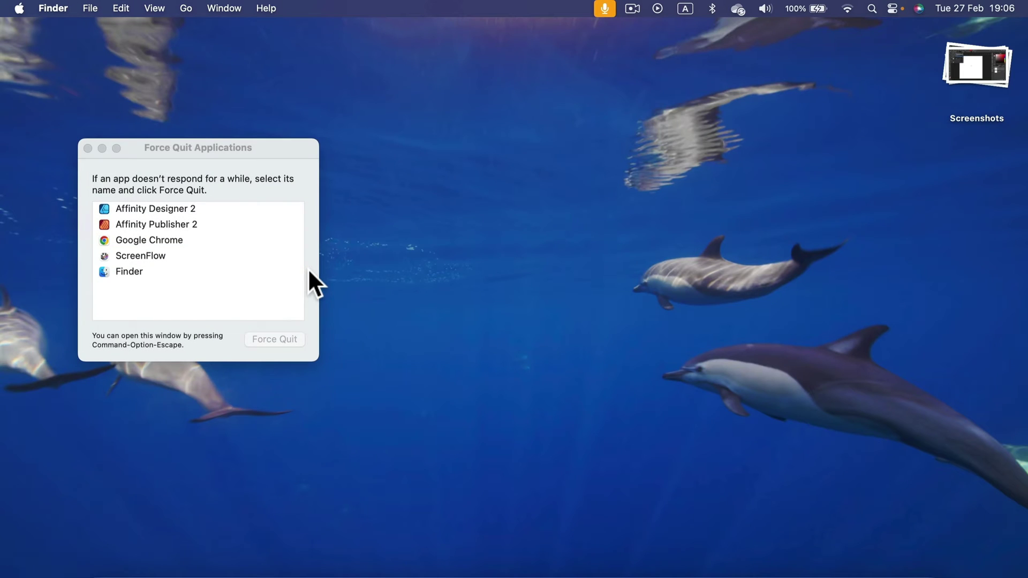
Step: Close Force Quit Applications, reopen it from the Apple menu, move it, then close it again
left_click(88, 148)
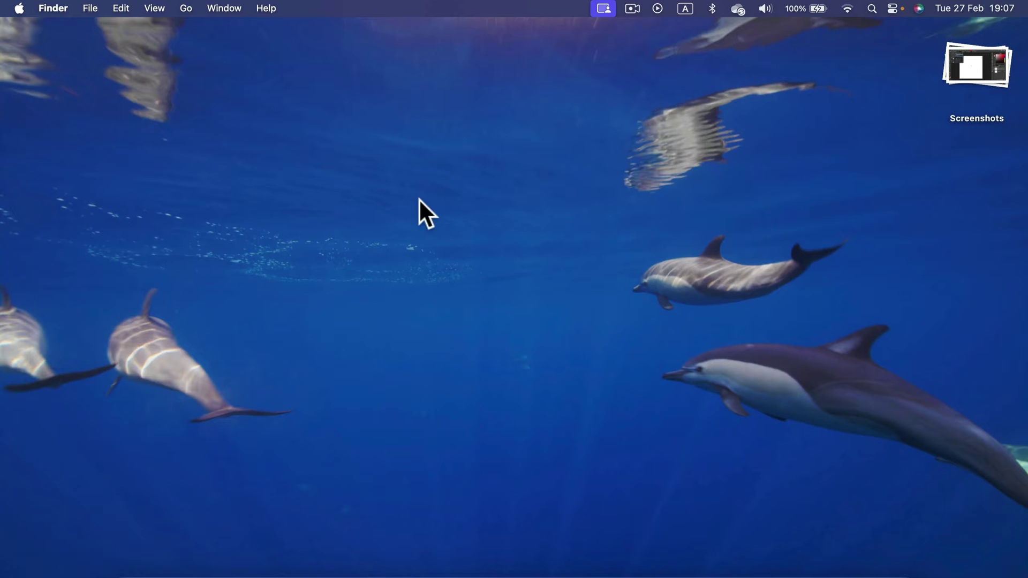
left_click(19, 8)
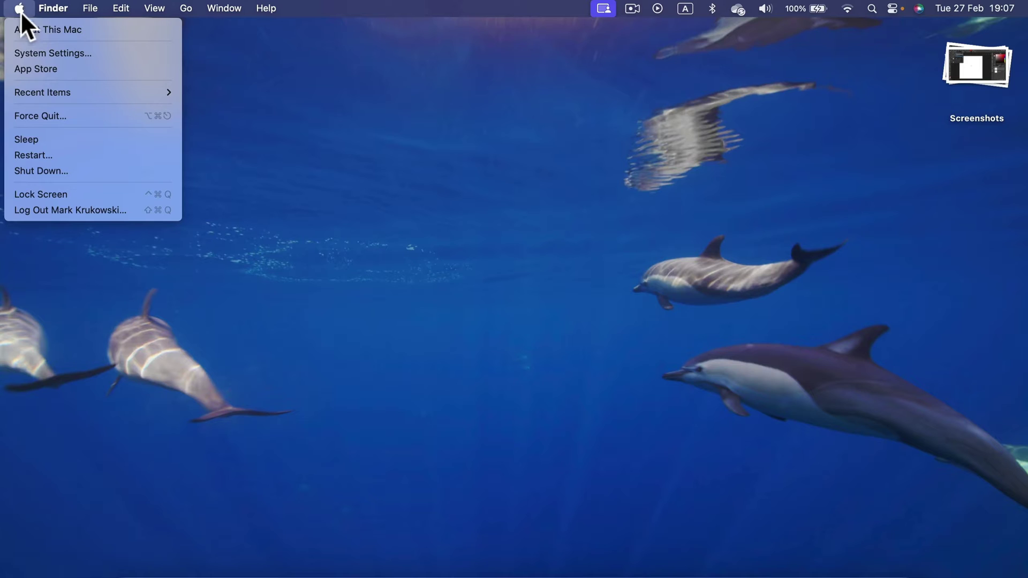
left_click(66, 113)
left_click_drag(196, 149, 232, 166)
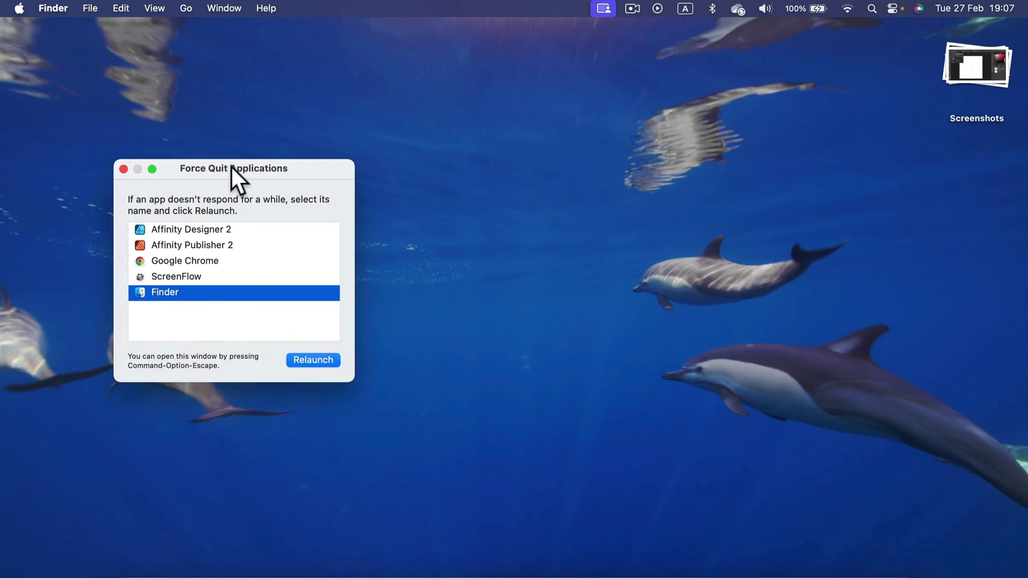
left_click(123, 169)
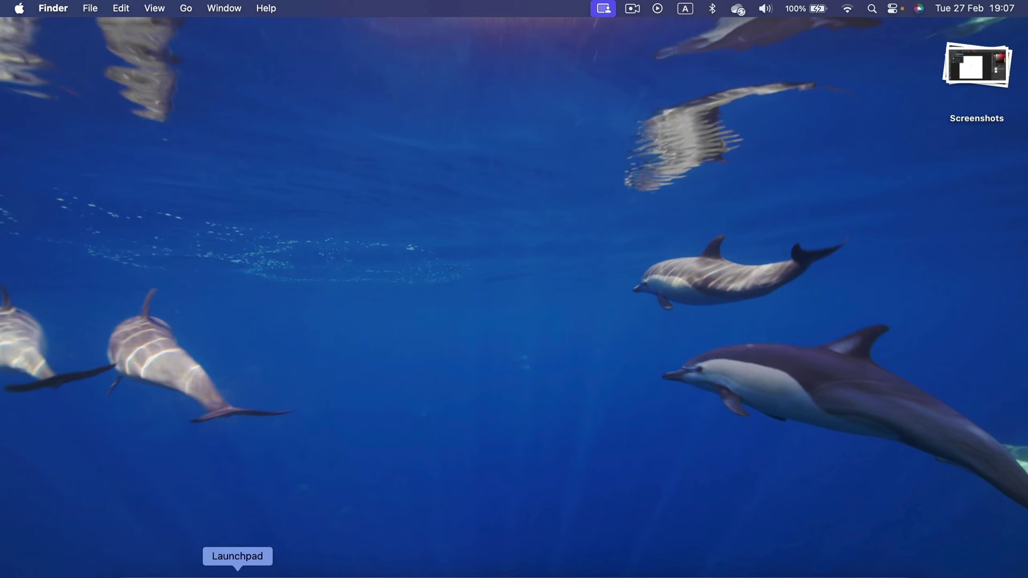
Step: In Launchpad, return to the first page and search for 'ac'
left_click(237, 572)
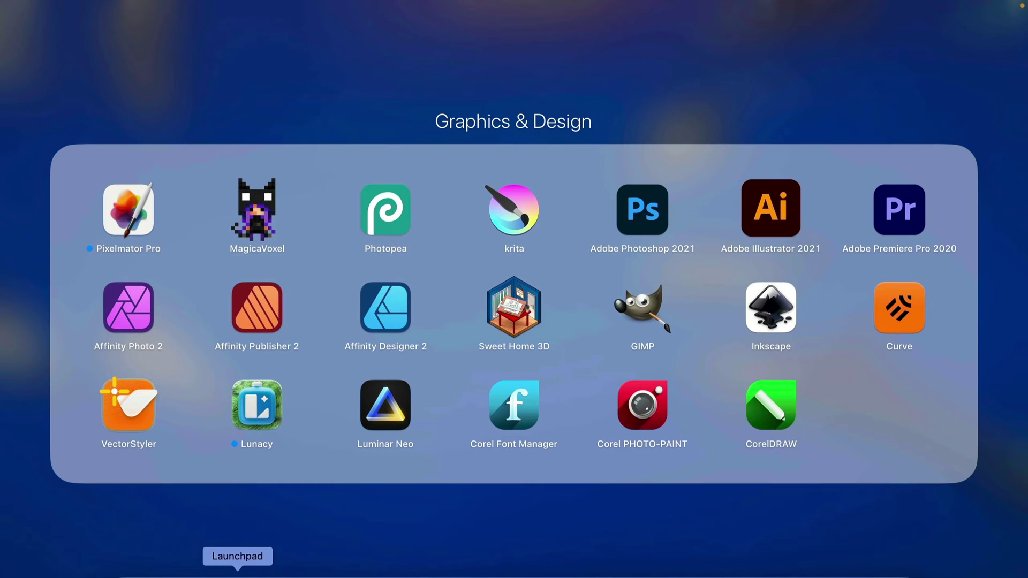
left_click(229, 515)
left_click_drag(380, 413, 642, 435)
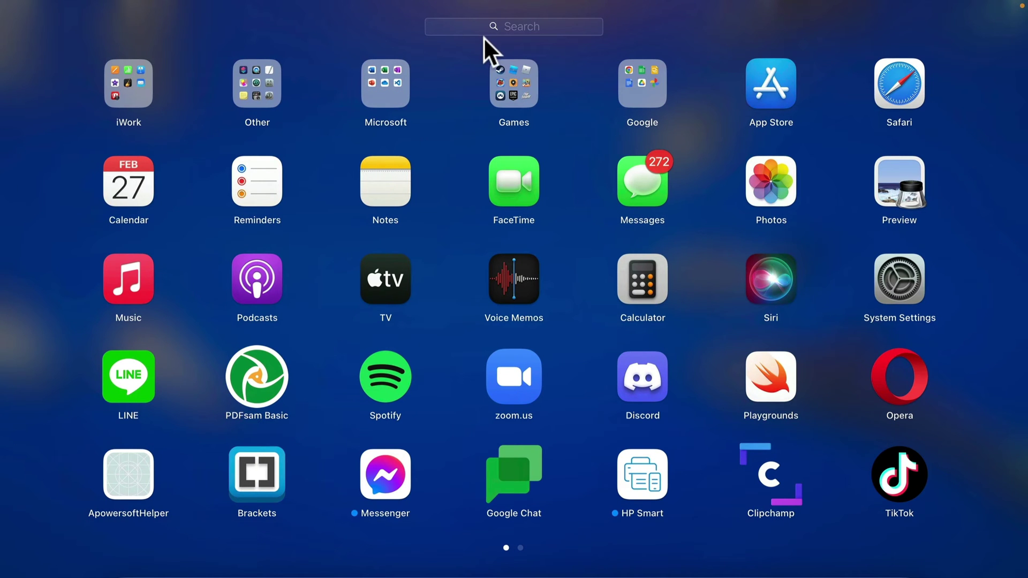
left_click(481, 28)
type("ac")
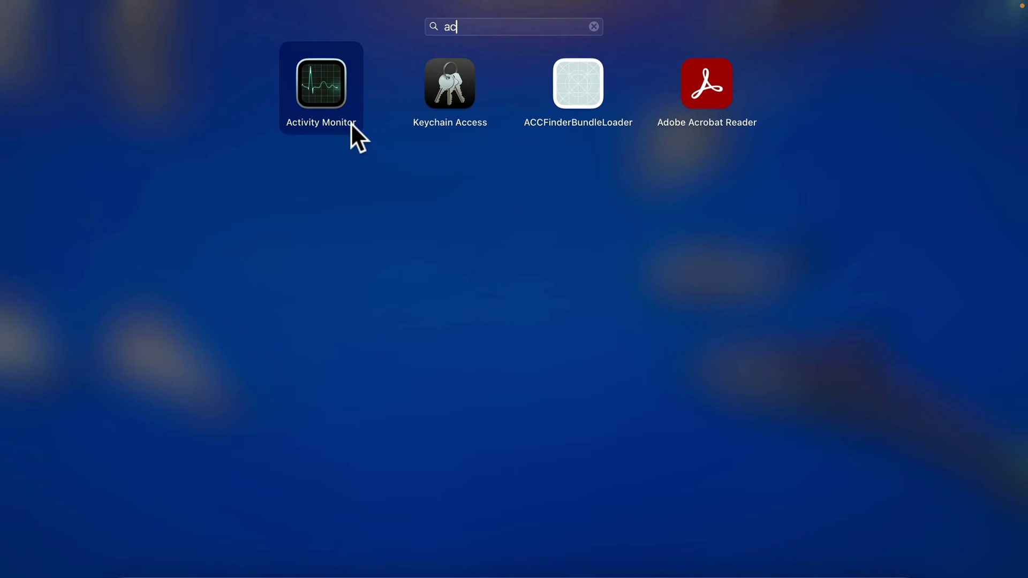
Step: Launch Activity Monitor, move its window higher and enlarge it to show all columns
left_click(329, 75)
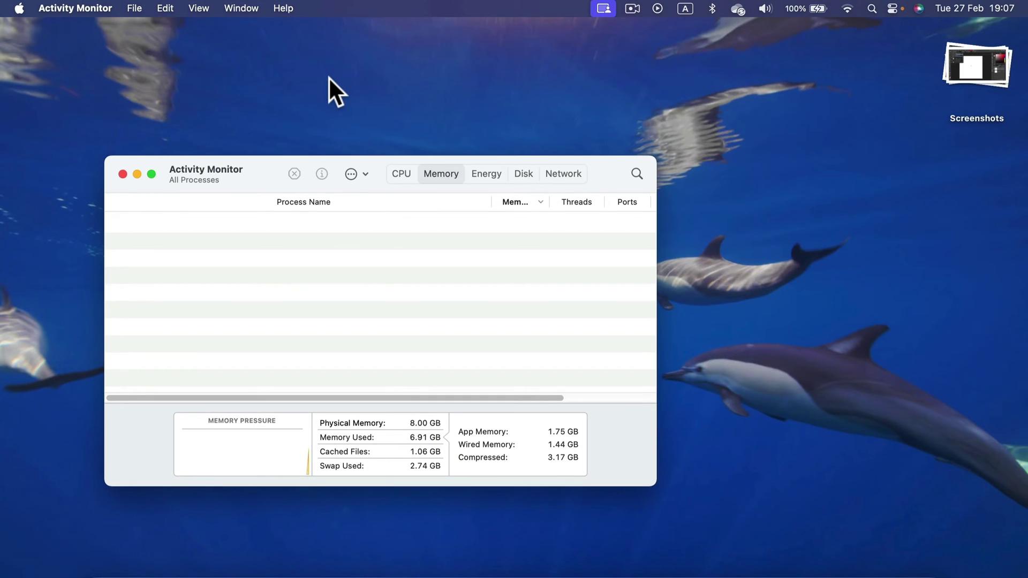
left_click_drag(269, 161, 291, 72)
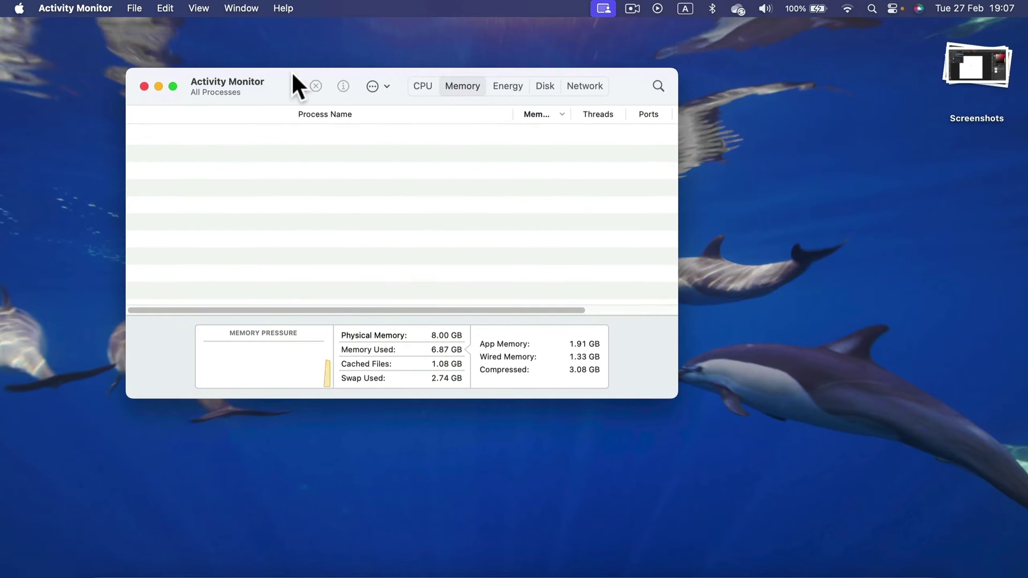
left_click_drag(677, 397, 849, 521)
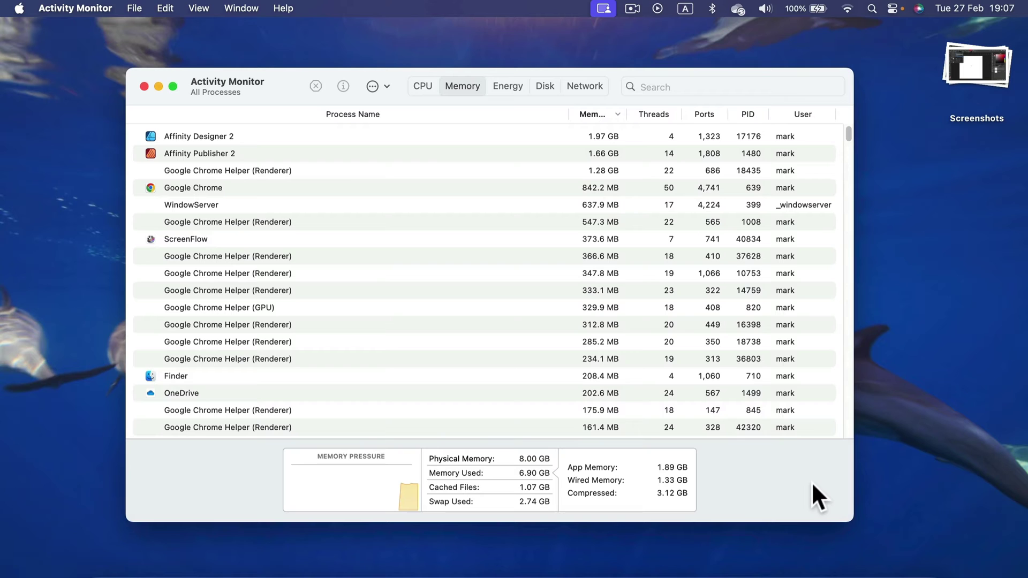
Step: Browse the CPU, Memory, Energy, Disk and Network tabs, ending back on CPU
left_click(419, 85)
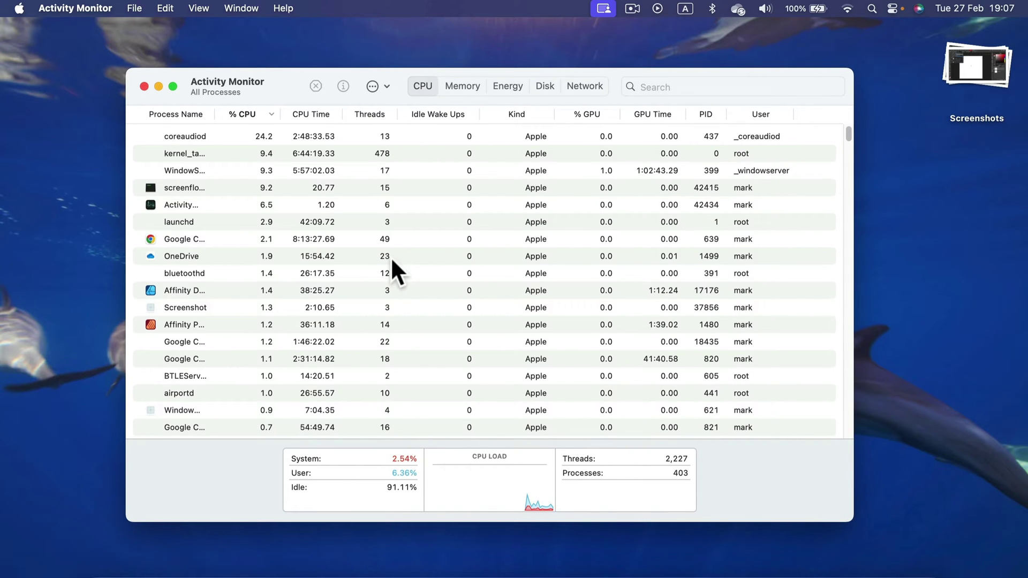
left_click(467, 80)
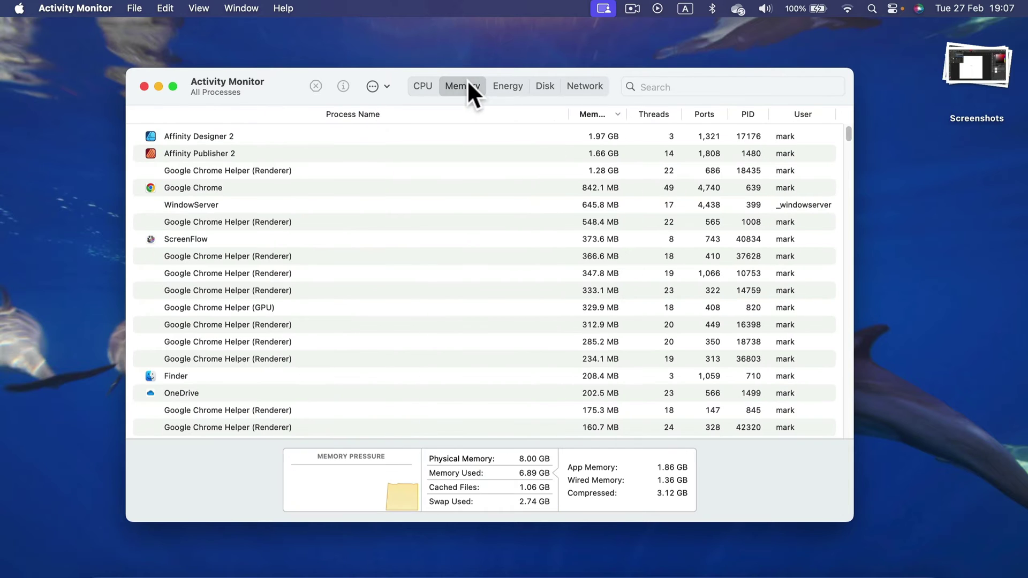
left_click(503, 87)
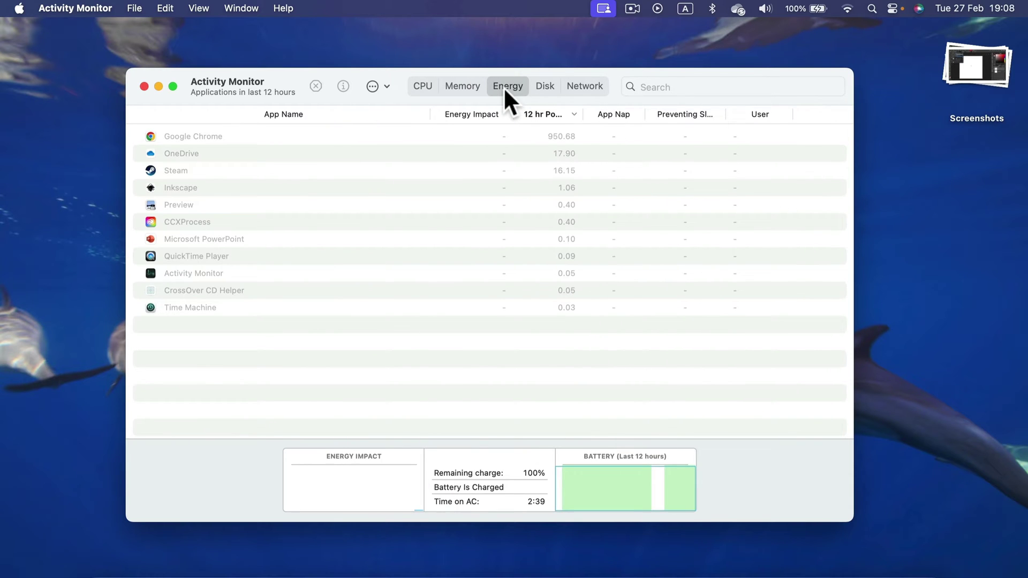
left_click(534, 89)
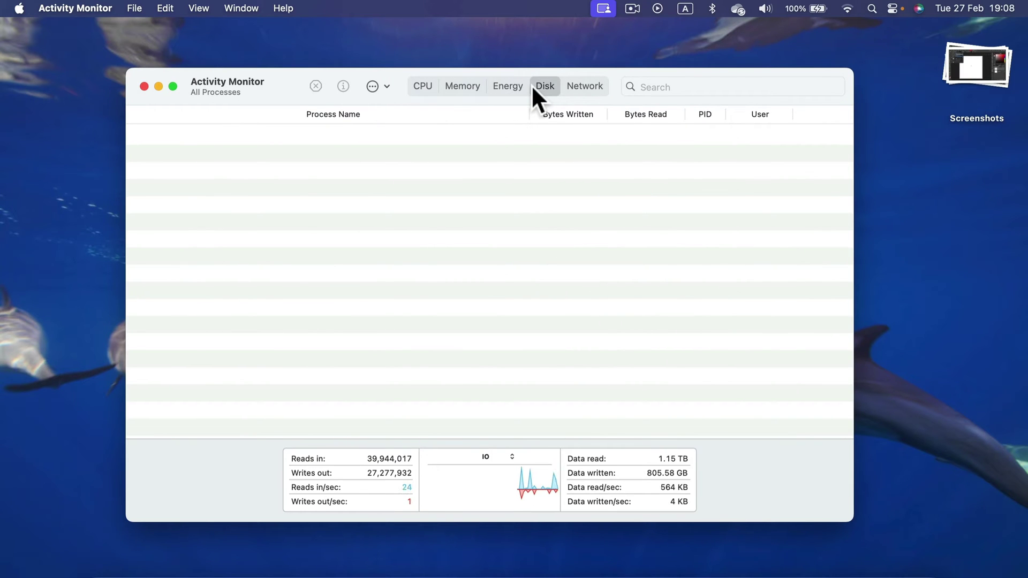
left_click(593, 89)
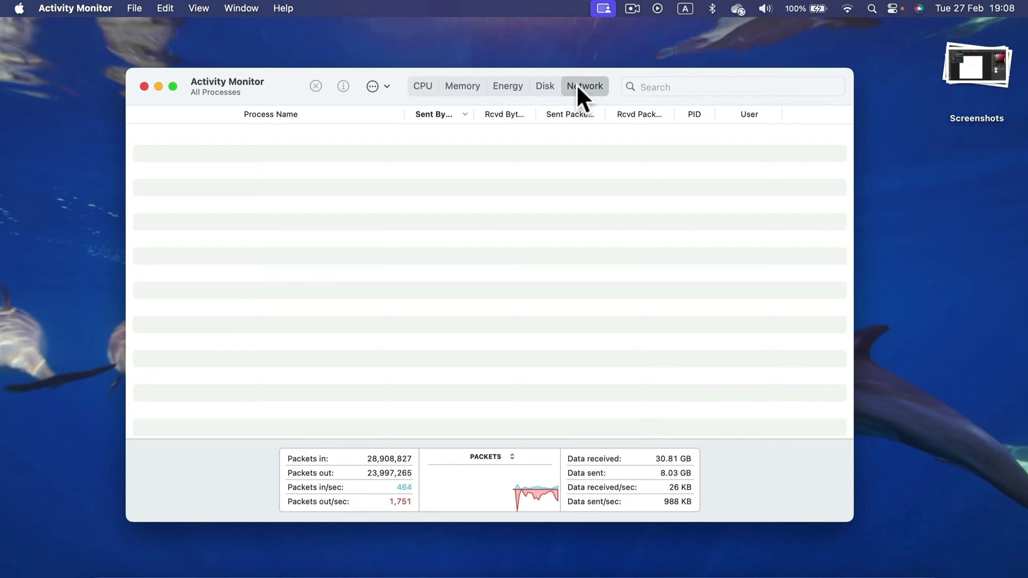
left_click(426, 88)
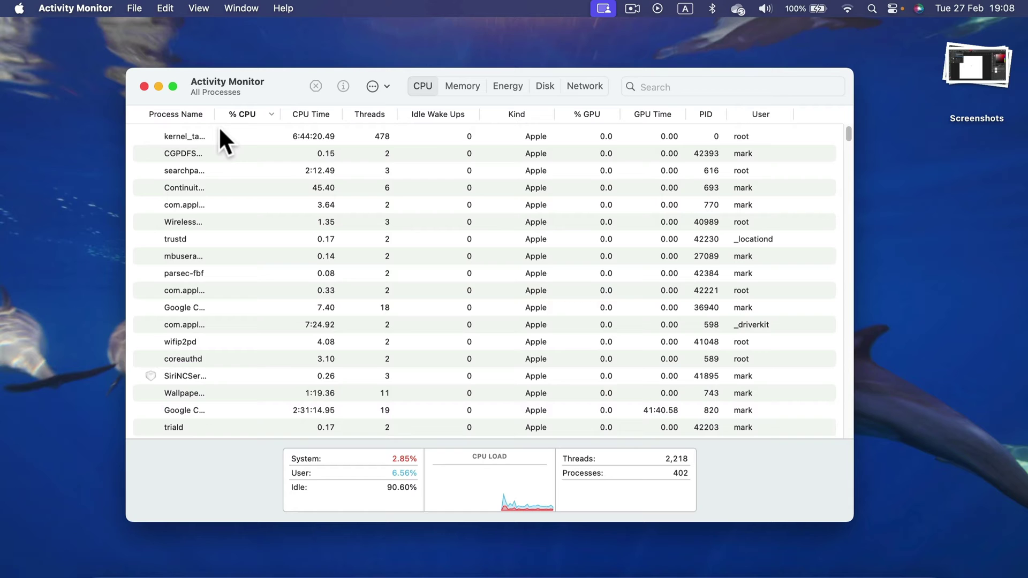
Step: On the Memory tab, select Affinity Designer 2 and use Stop to quit it
left_click(465, 88)
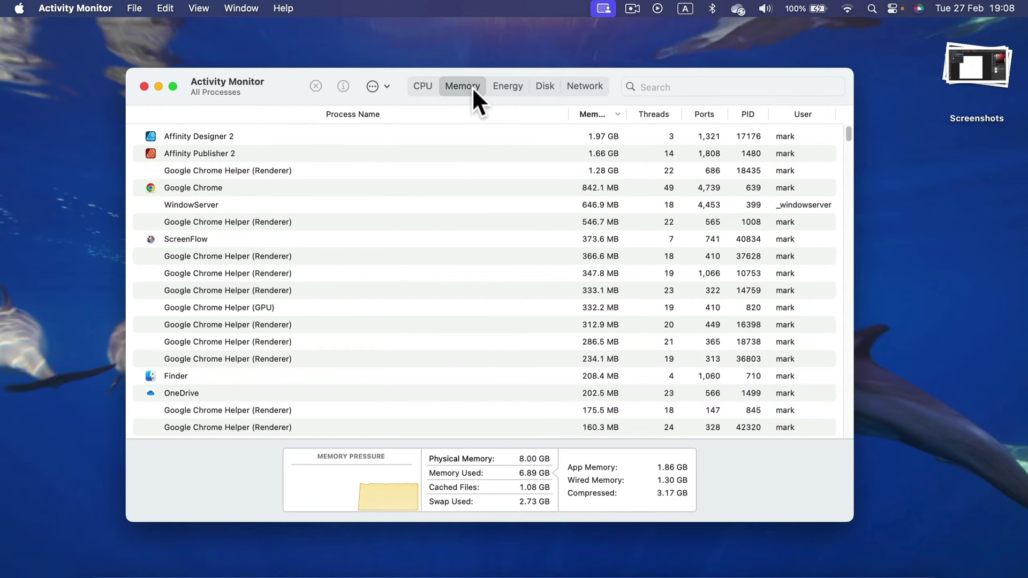
left_click(252, 131)
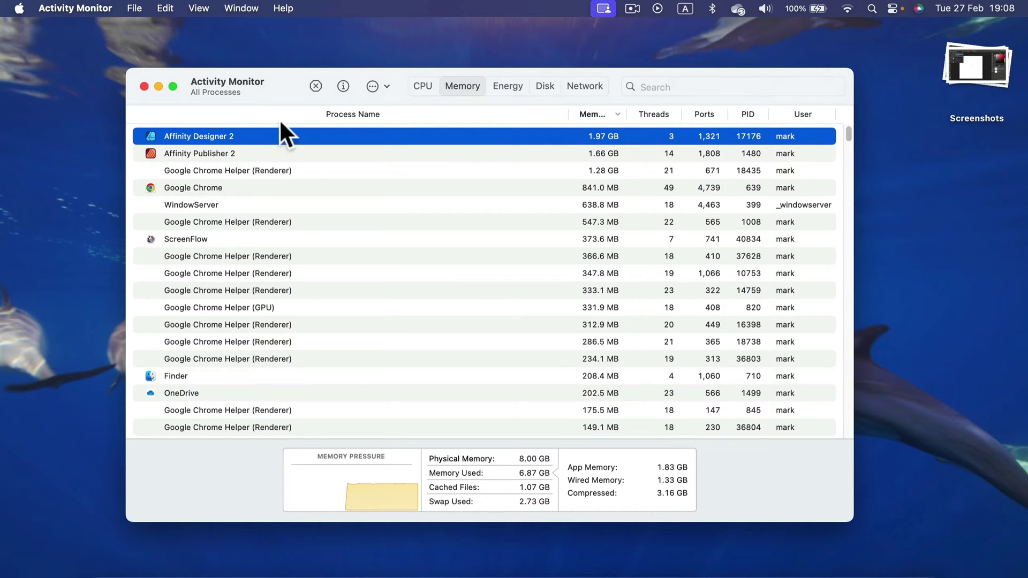
left_click(313, 87)
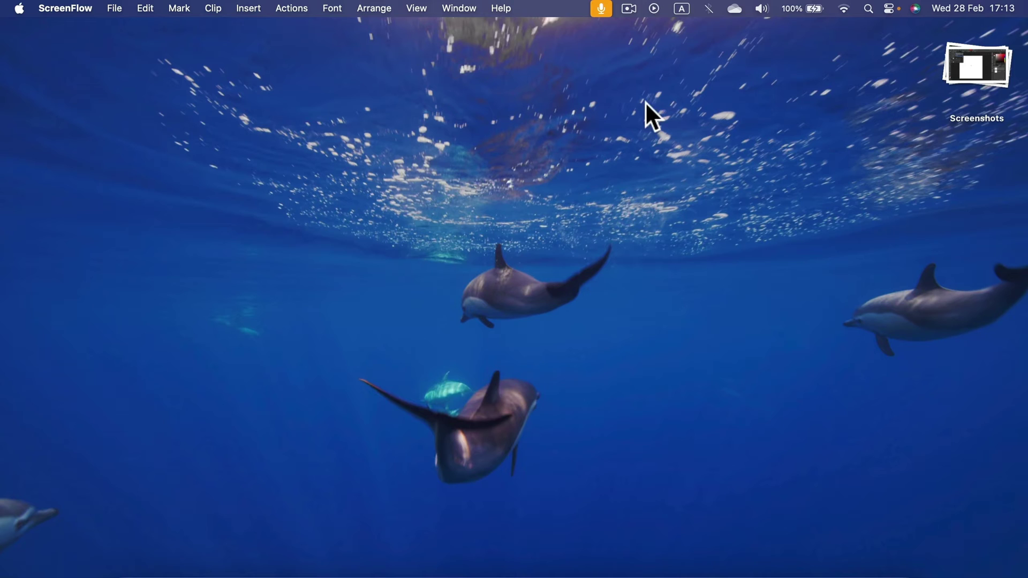
Step: Check the Bluetooth toggle in the menu bar, then dismiss the menu
left_click(708, 8)
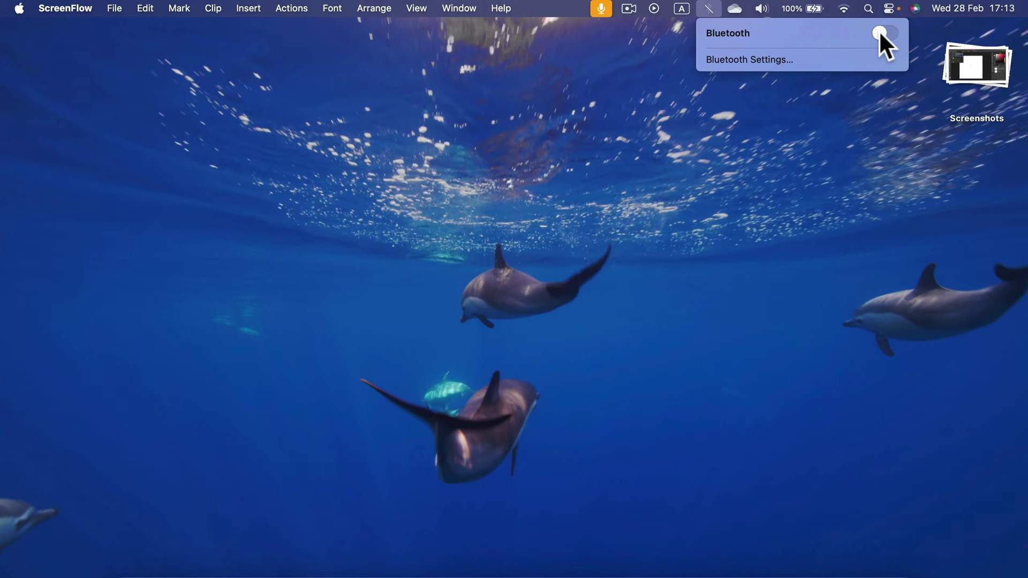
left_click(843, 103)
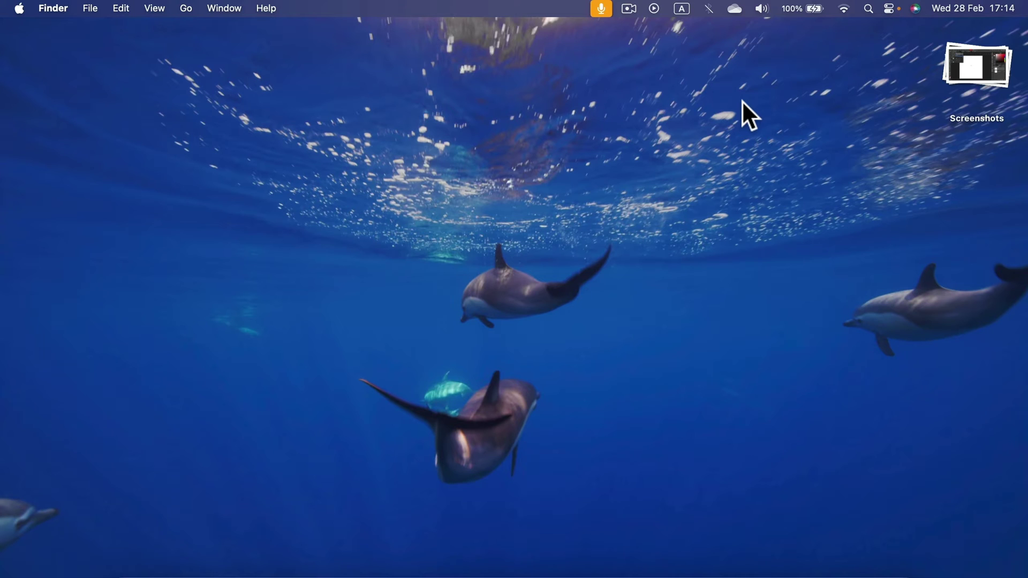
Step: Search Spotlight for 'blue' and launch Bluetooth File Exchange
key("super+space")
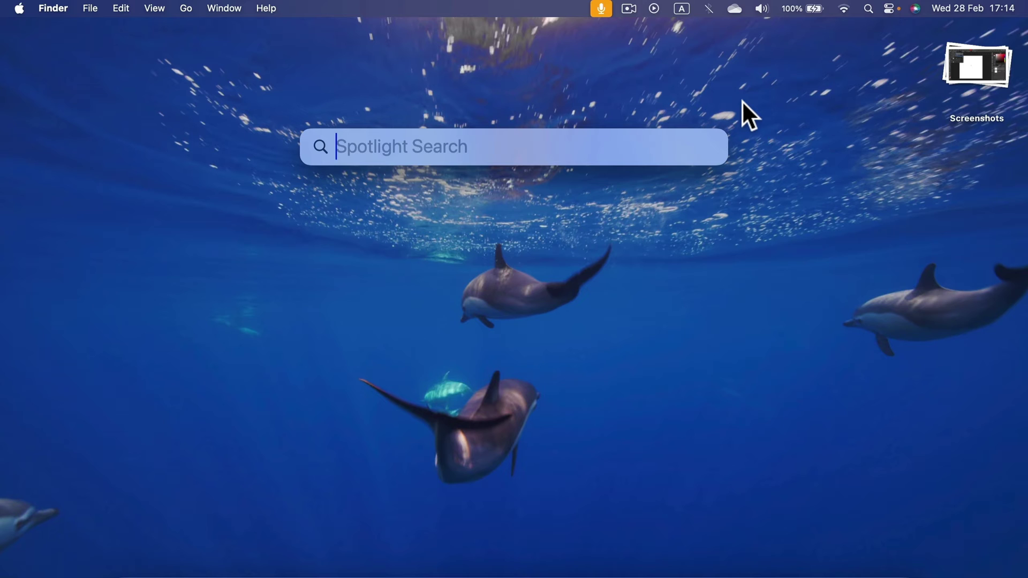
type("blue")
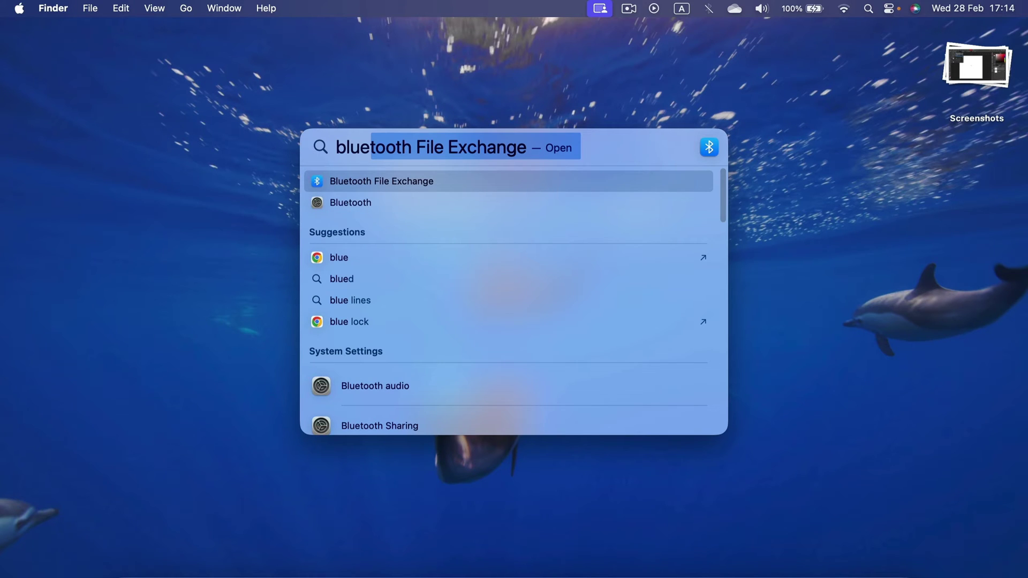
key("Return")
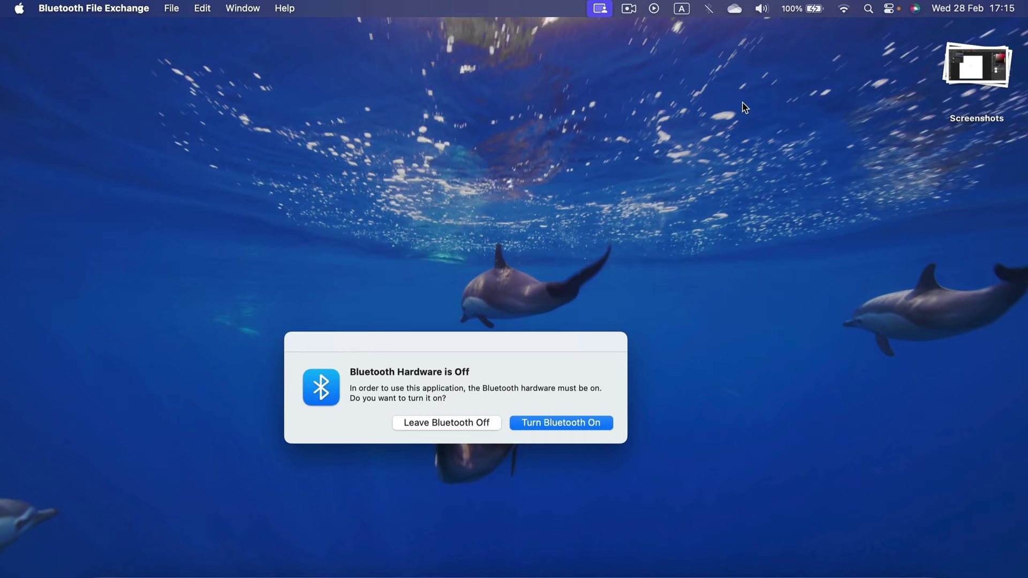
Step: Accept Turn Bluetooth On in the Bluetooth Hardware is Off prompt
key("Return")
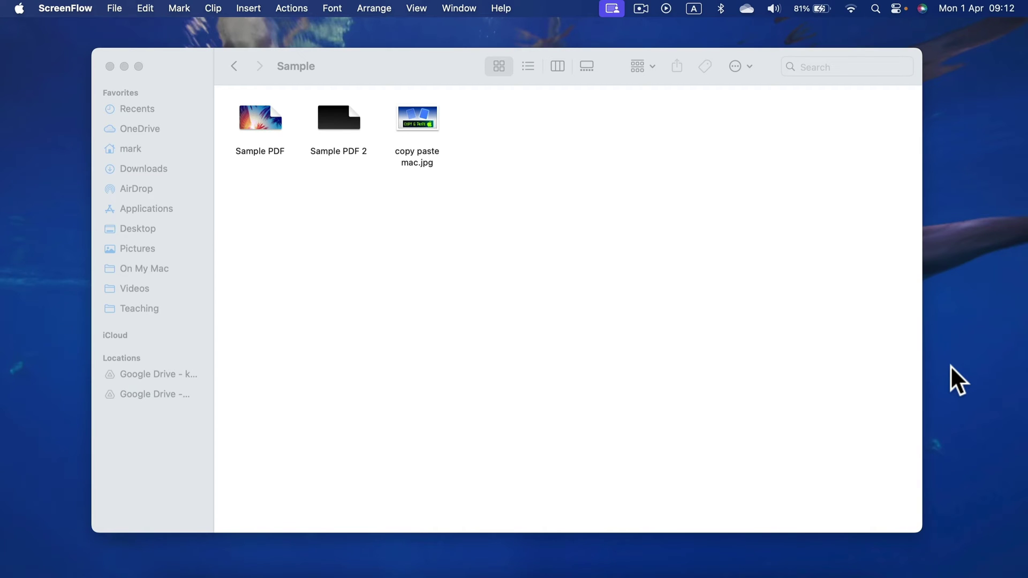
Step: Select copy paste mac.jpg in the Sample folder window
left_click(423, 116)
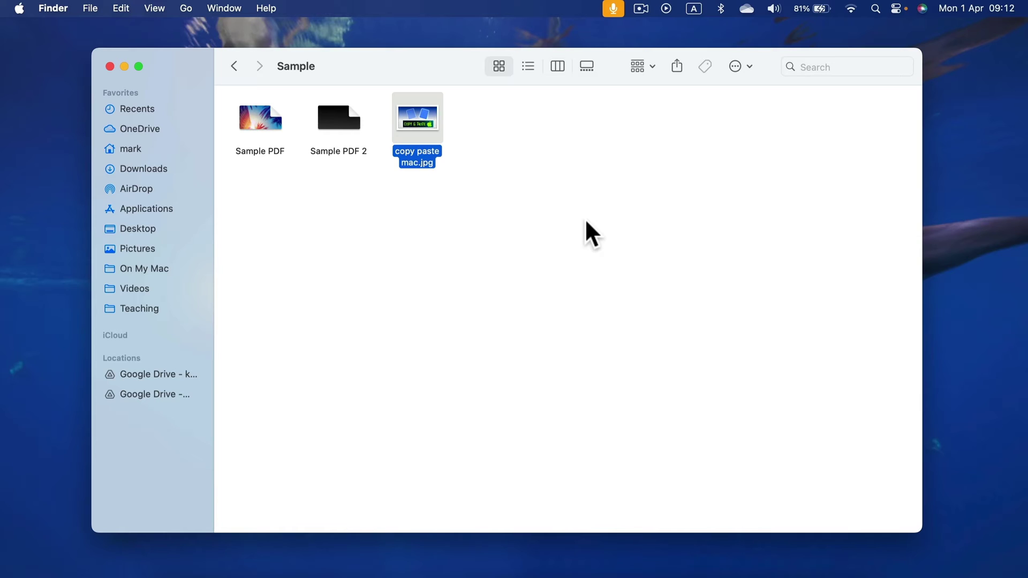
Step: Make two duplicates of copy paste mac.jpg and drag the second copy into an empty grid slot
key("super+v")
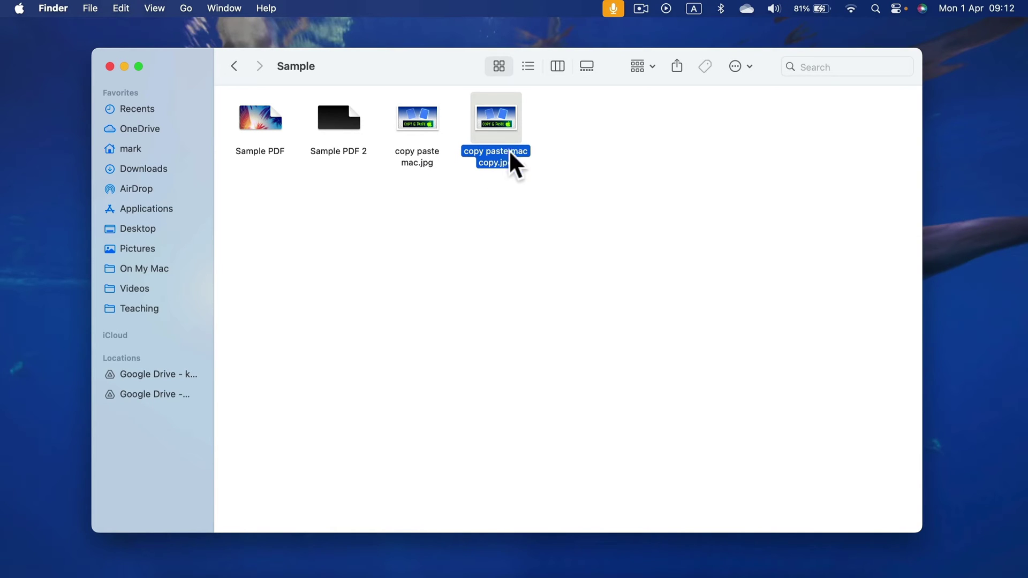
left_click(428, 123)
right_click(424, 118)
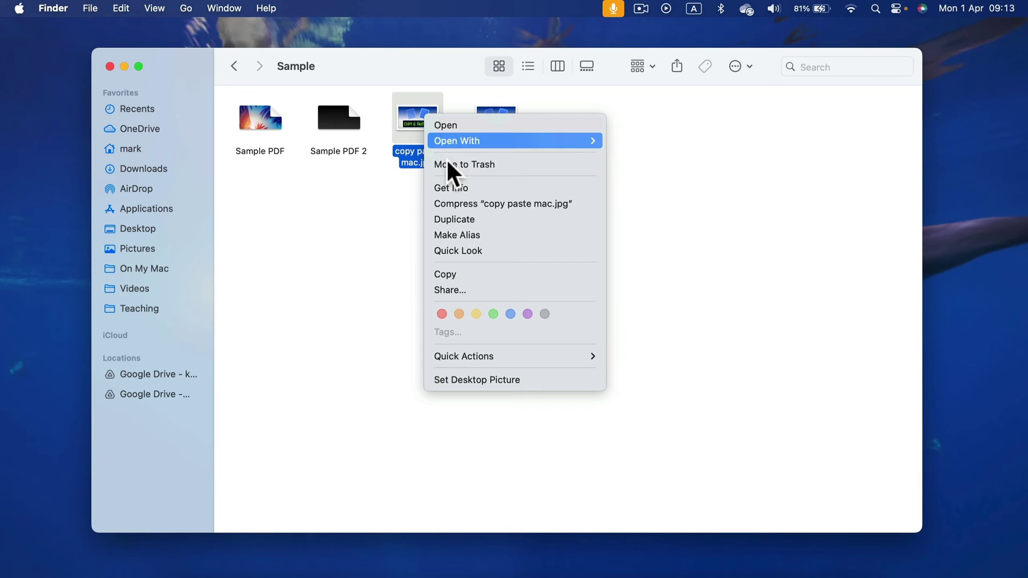
left_click(480, 219)
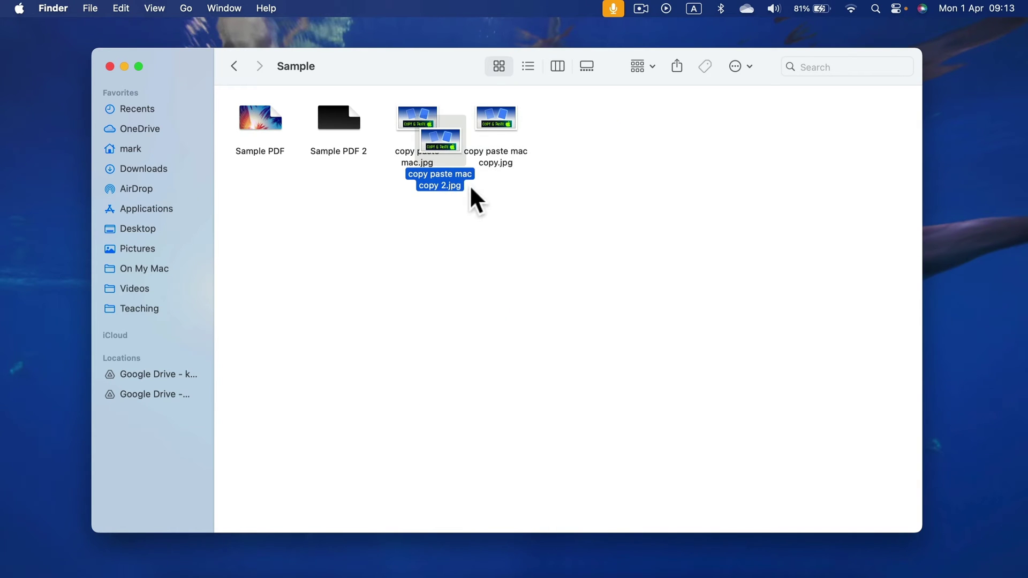
left_click_drag(455, 143, 587, 136)
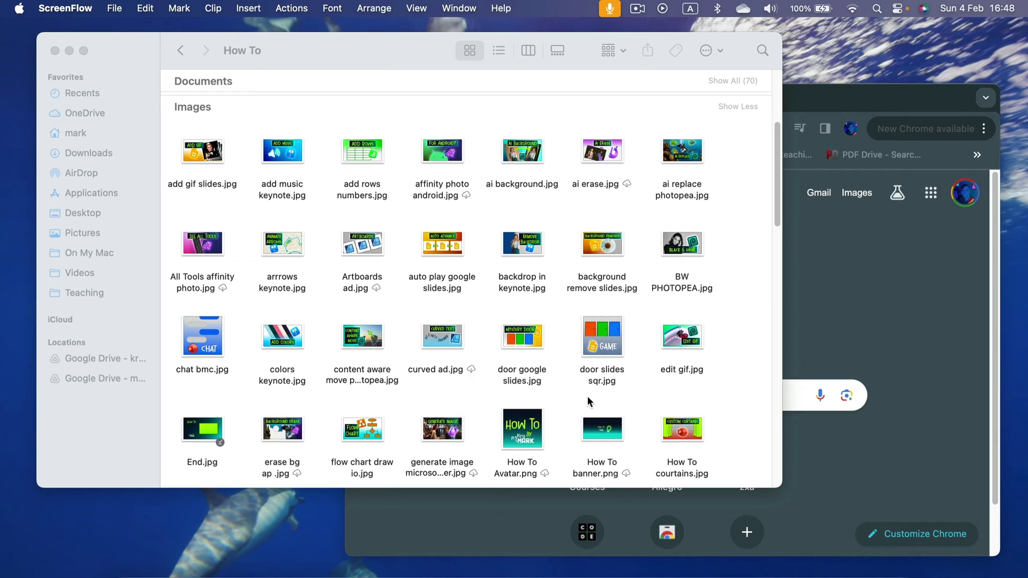
Step: Tile the How To Finder window on the left and Chrome on the right in Split View
left_click(380, 51)
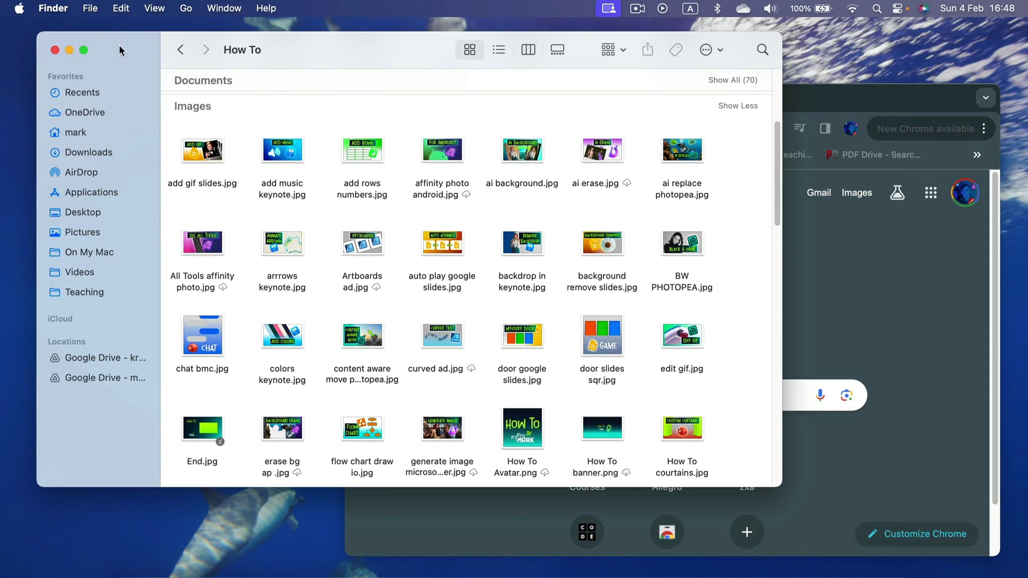
mouse_move(86, 49)
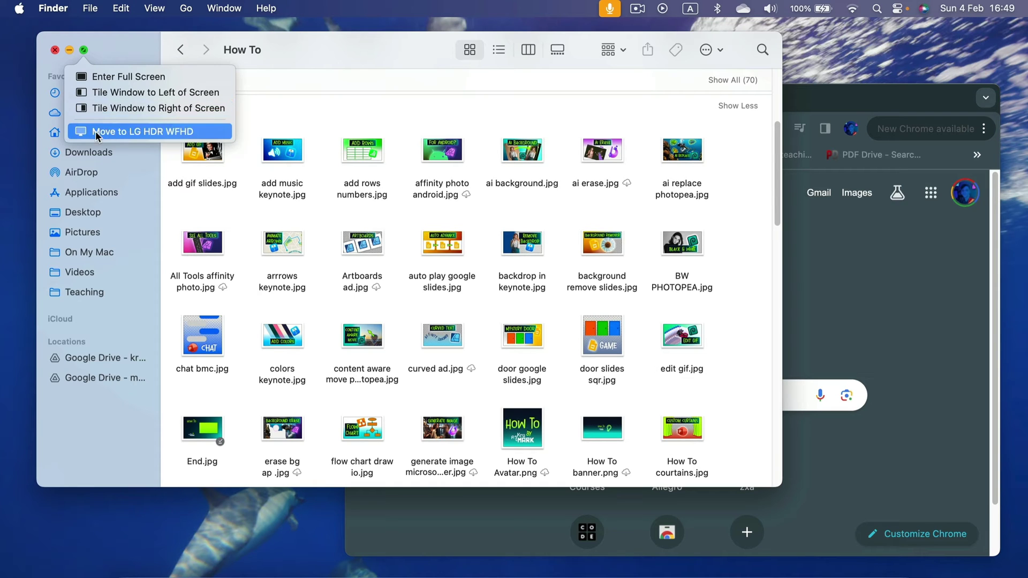
left_click(140, 92)
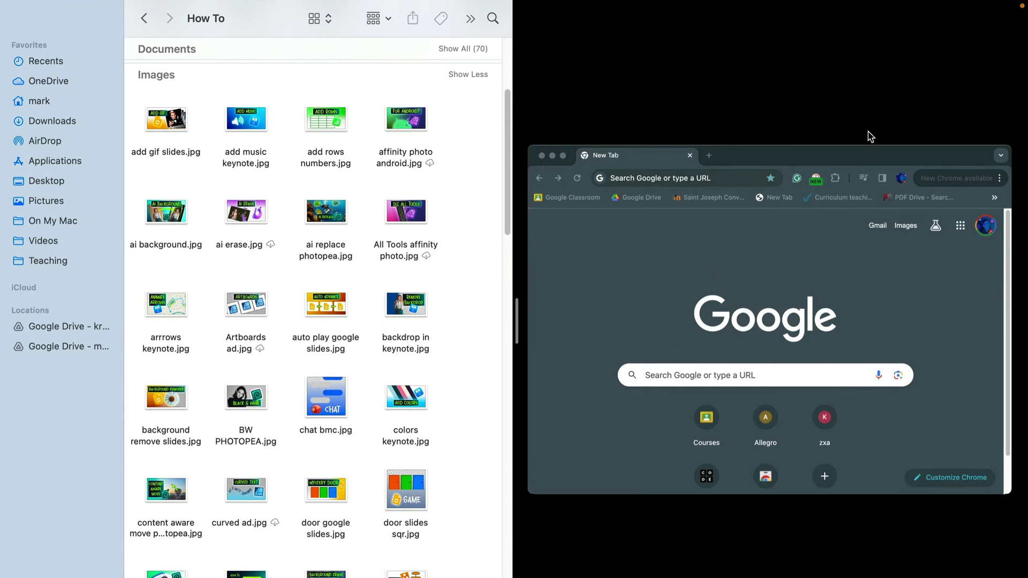
left_click(765, 292)
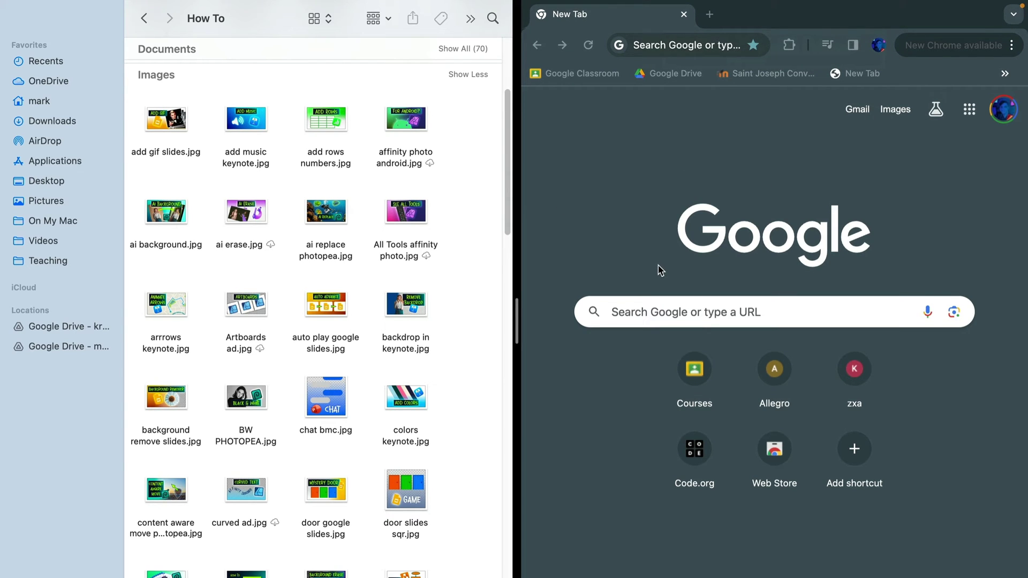
Step: Adjust the Split View divider, leaving Finder at roughly half the screen
left_click_drag(517, 316, 650, 323)
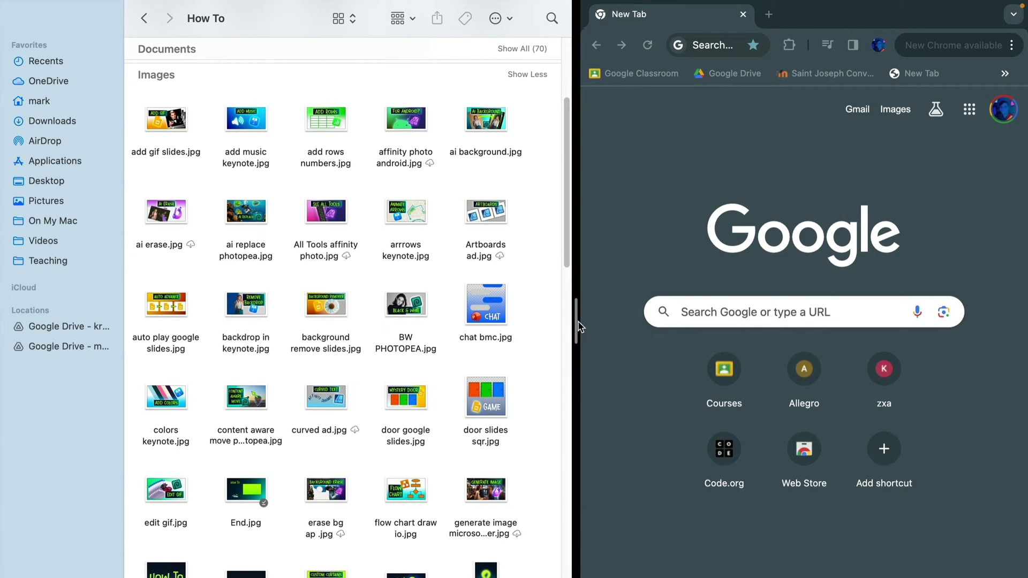
left_click_drag(576, 324, 366, 309)
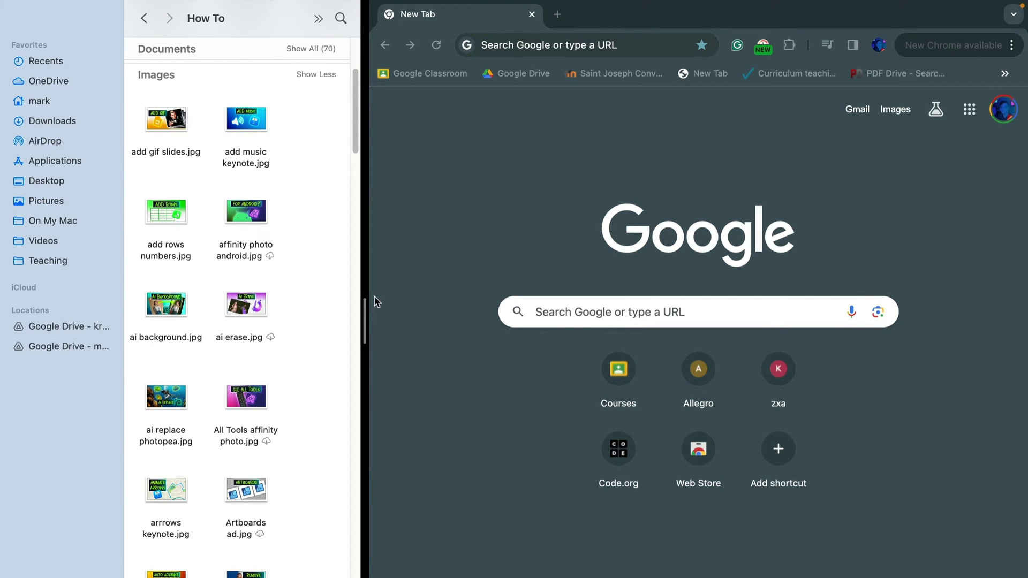
left_click_drag(365, 318, 493, 336)
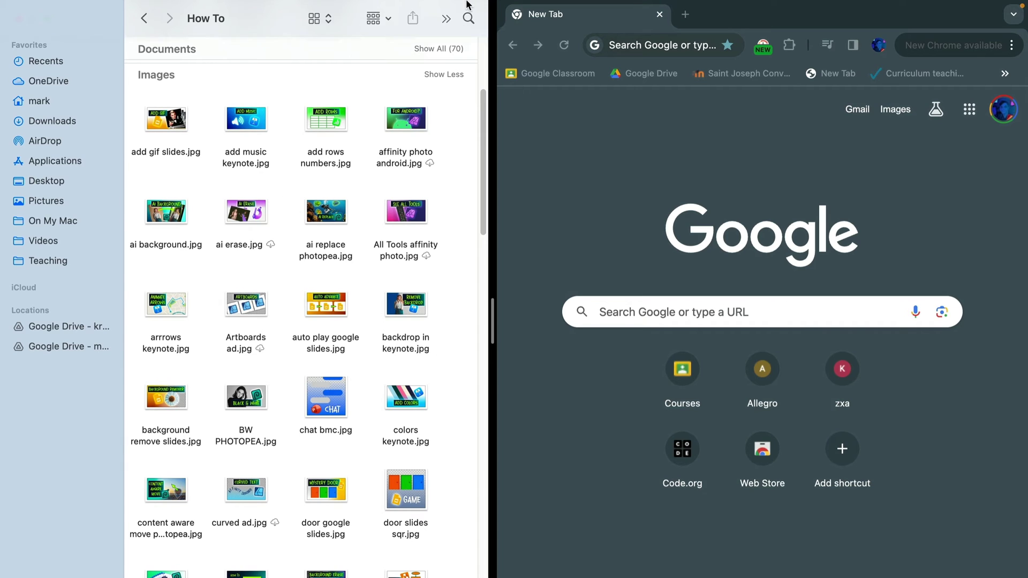
Step: Move Chrome out of Split View onto the desktop and drag its window up and left
mouse_move(31, 6)
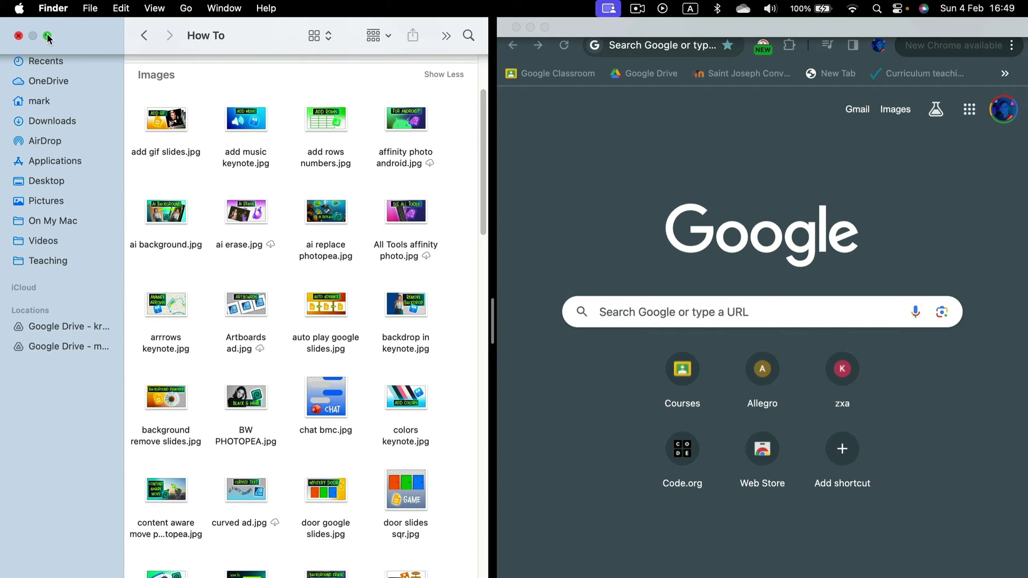
mouse_move(47, 36)
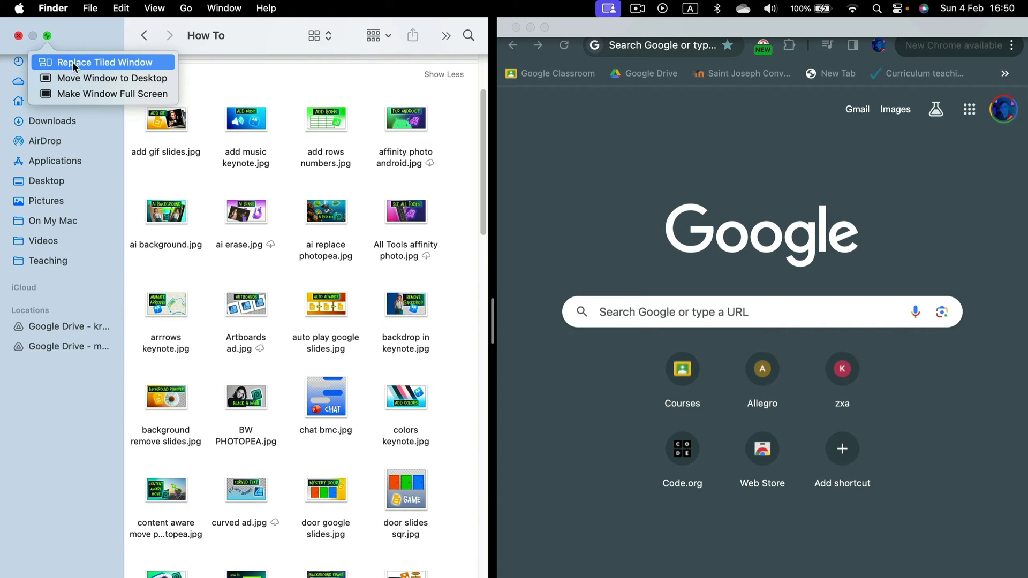
left_click(544, 28)
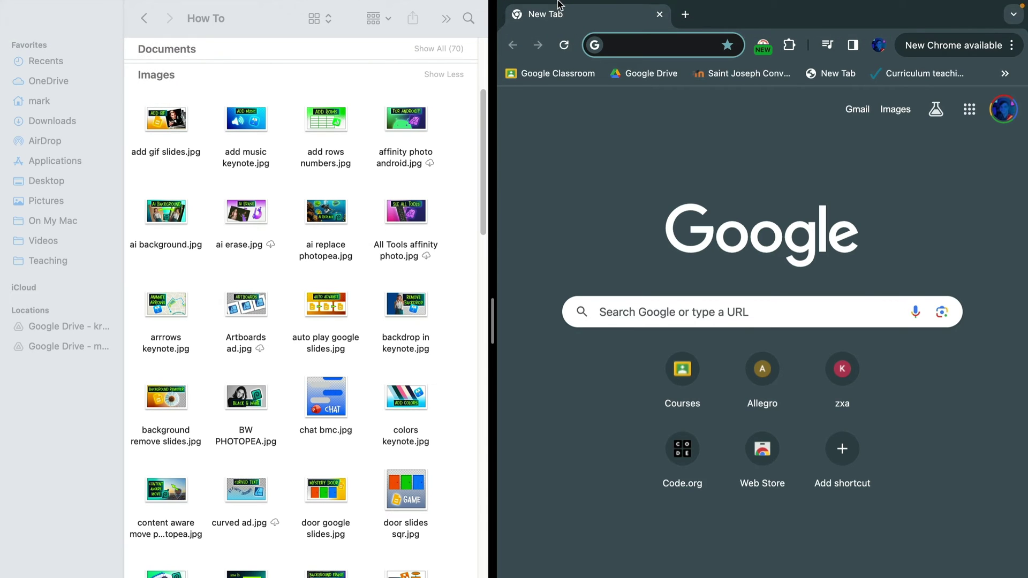
mouse_move(547, 28)
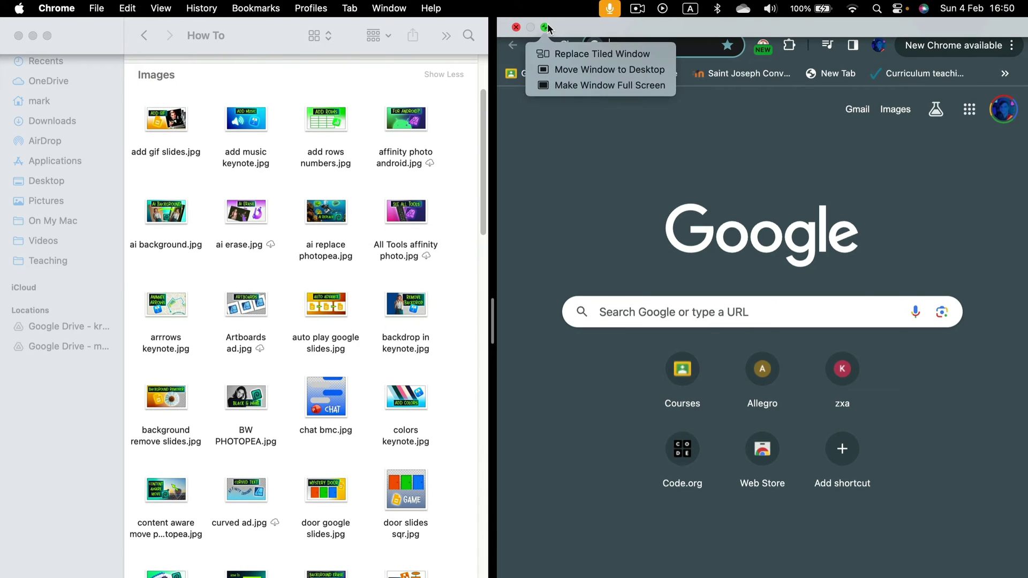
left_click(605, 71)
left_click_drag(670, 111, 504, 84)
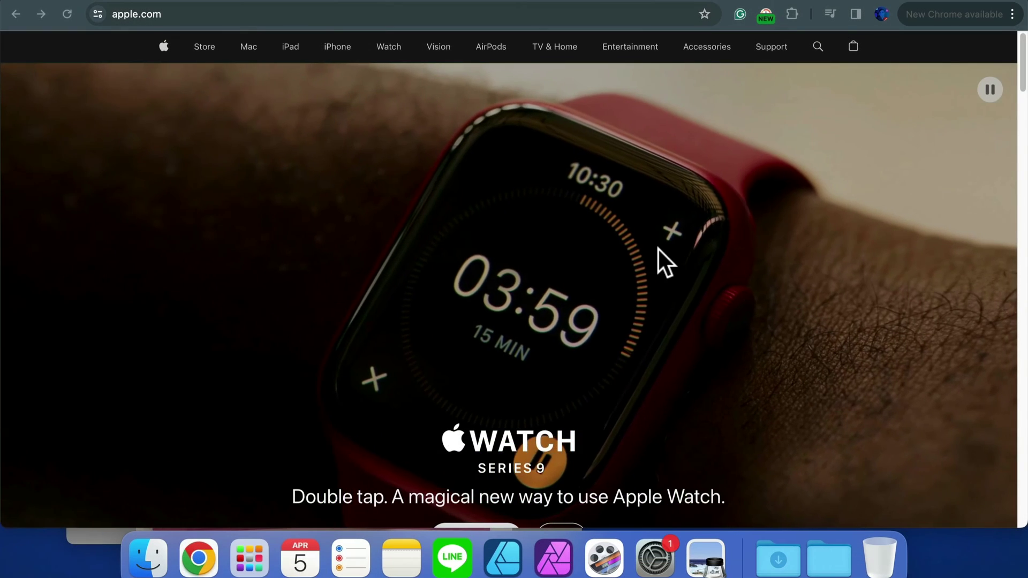
scroll(654, 245, "down", 10)
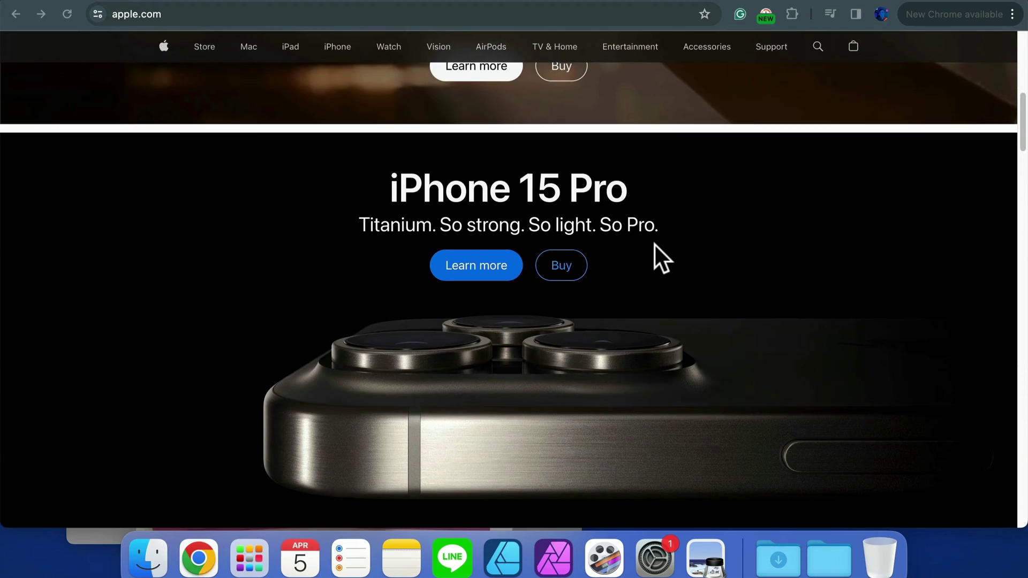
scroll(653, 243, "down", 15)
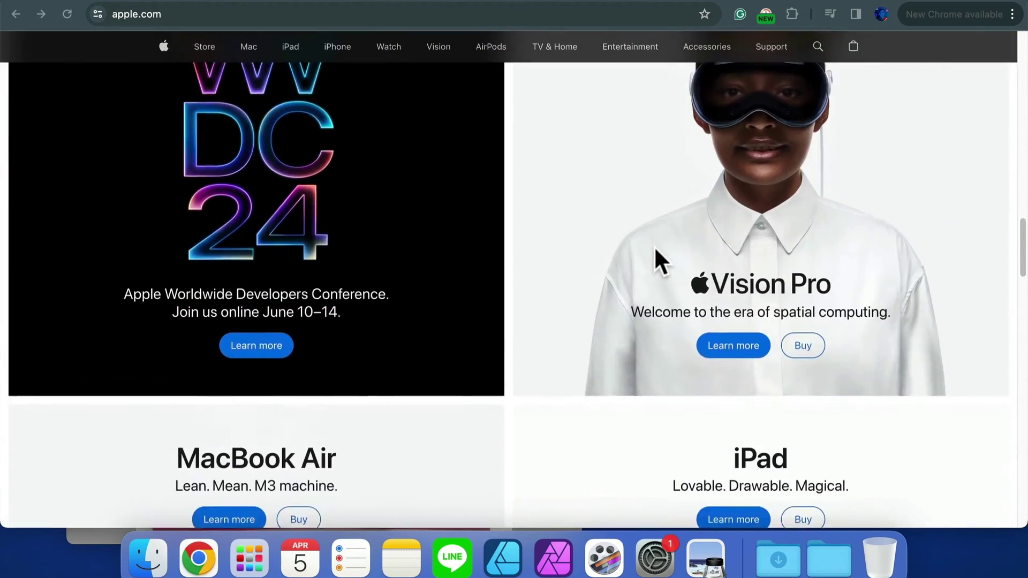
scroll(653, 247, "down", 12)
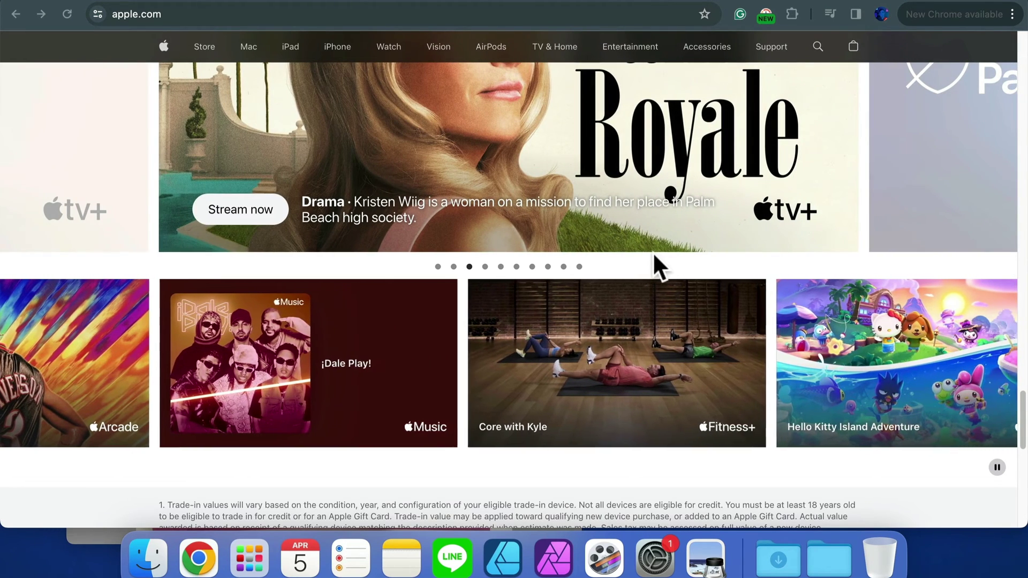
scroll(651, 252, "down", 3)
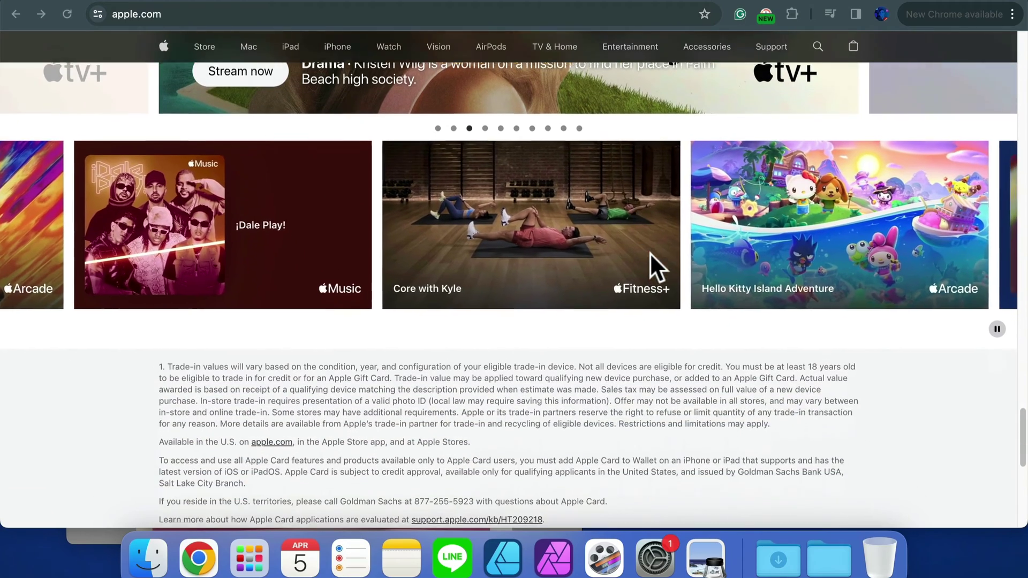
scroll(649, 253, "up", 4)
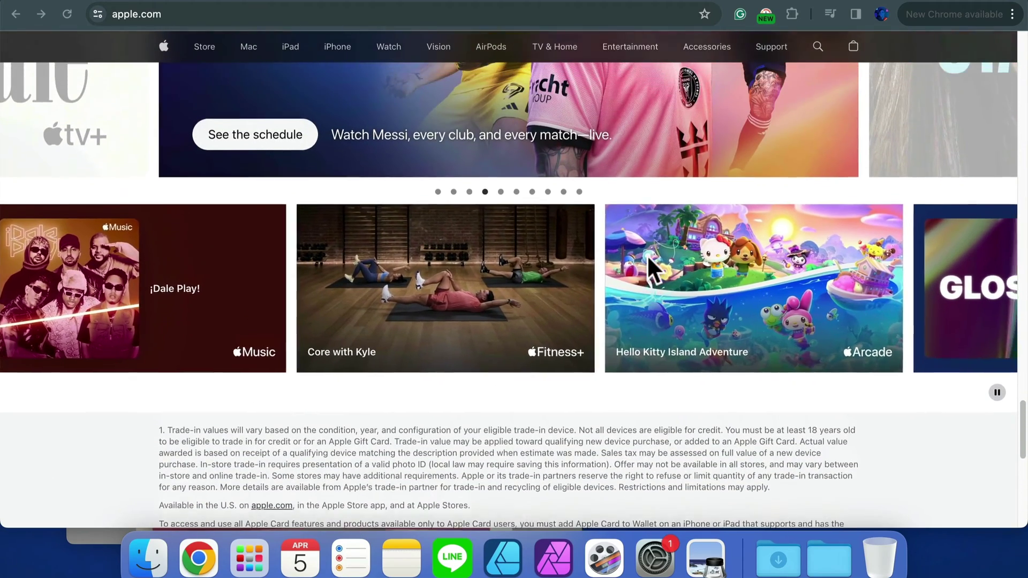
scroll(644, 256, "up", 1)
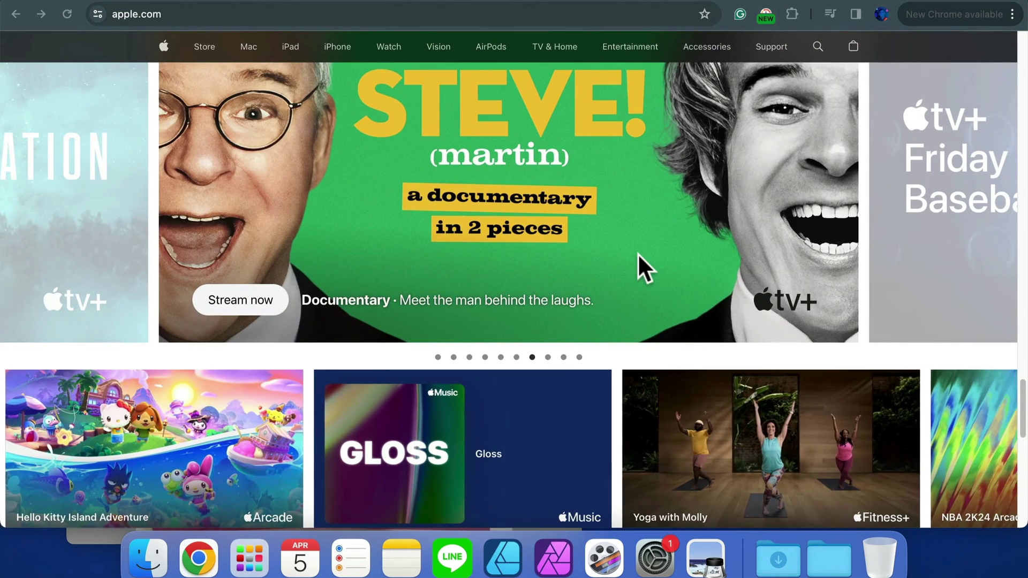
scroll(637, 253, "up", 15)
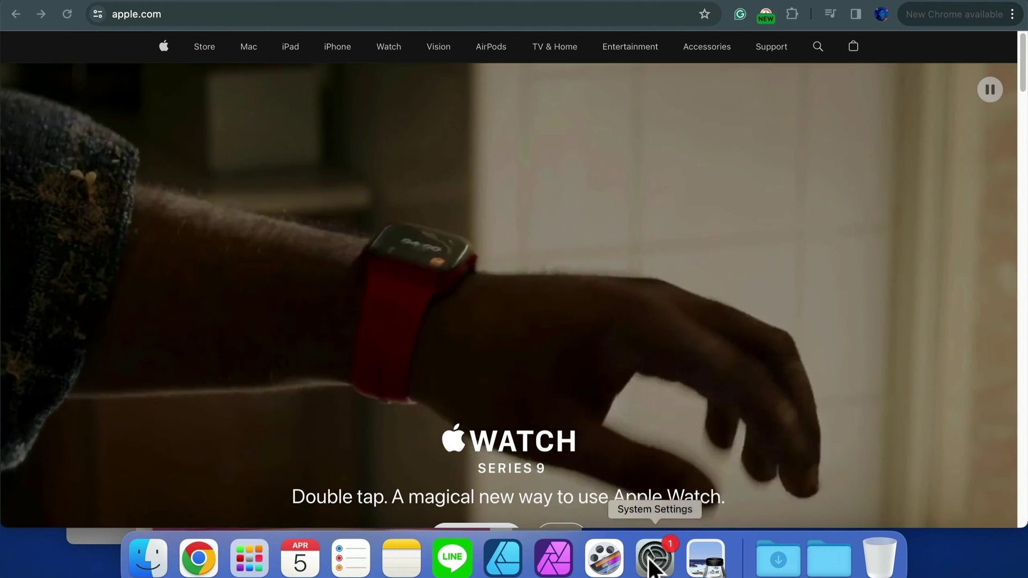
Step: In System Settings, go to Trackpad > Scroll & Zoom and switch off Natural scrolling
left_click(650, 558)
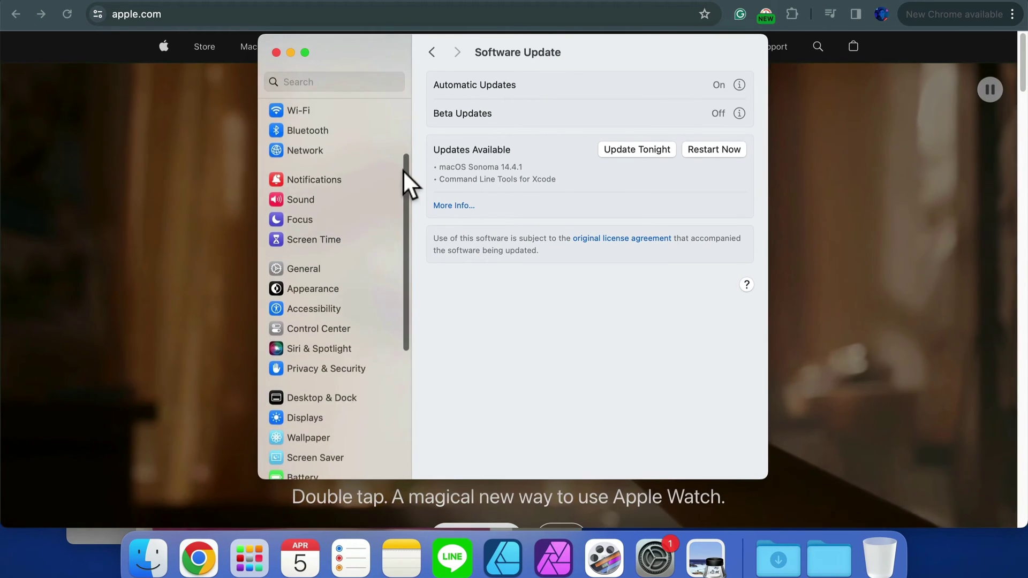
left_click_drag(403, 170, 415, 316)
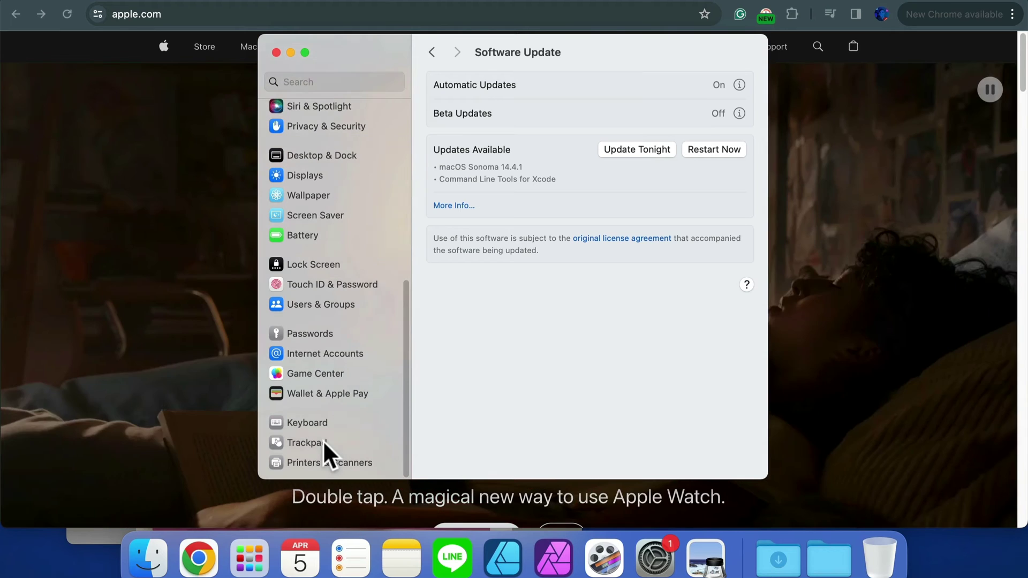
left_click(324, 442)
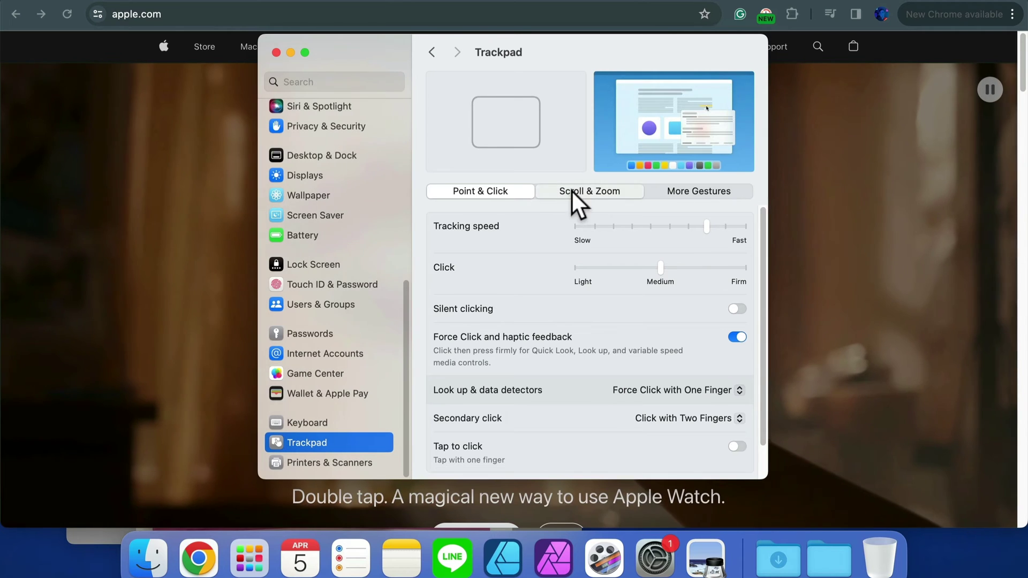
left_click(583, 193)
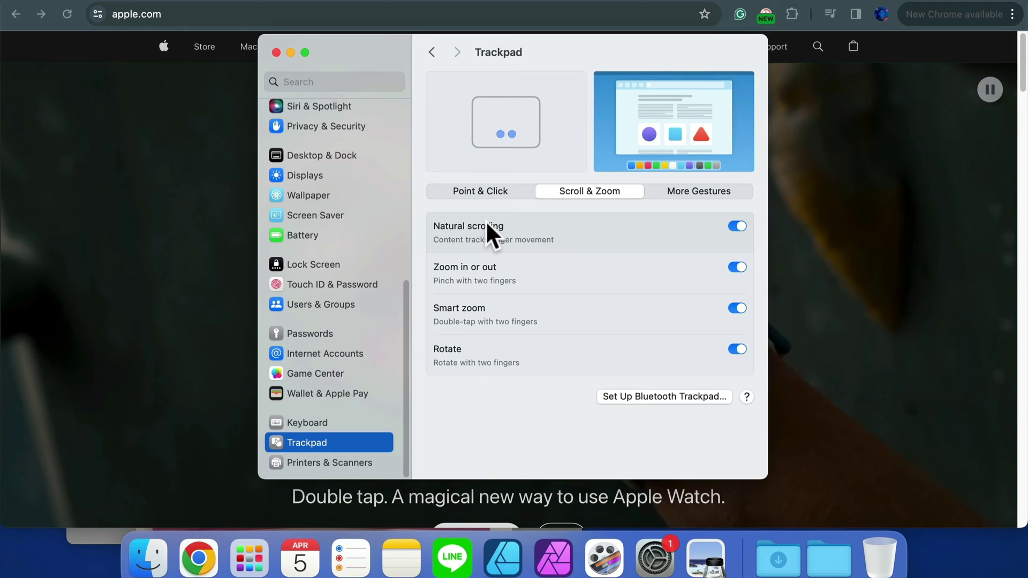
left_click(735, 226)
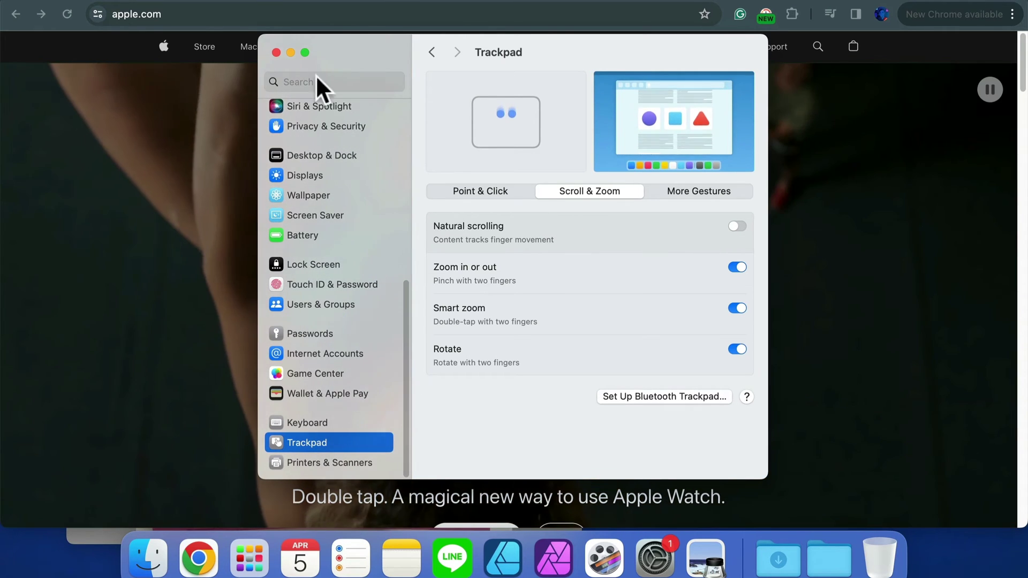
Step: Close System Settings, test the new scroll direction on apple.com, then reopen System Settings
left_click(275, 51)
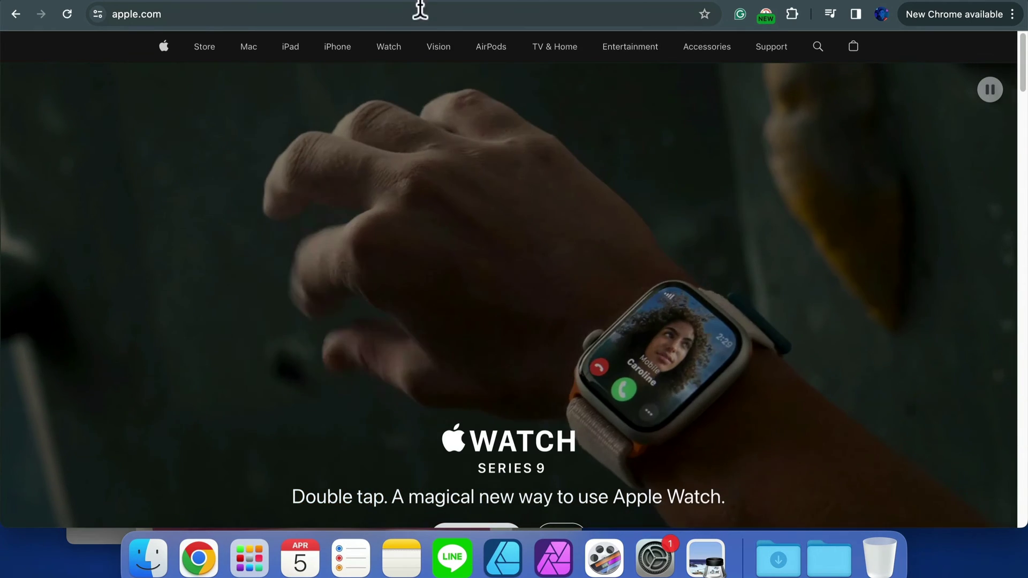
scroll(808, 317, "down", 10)
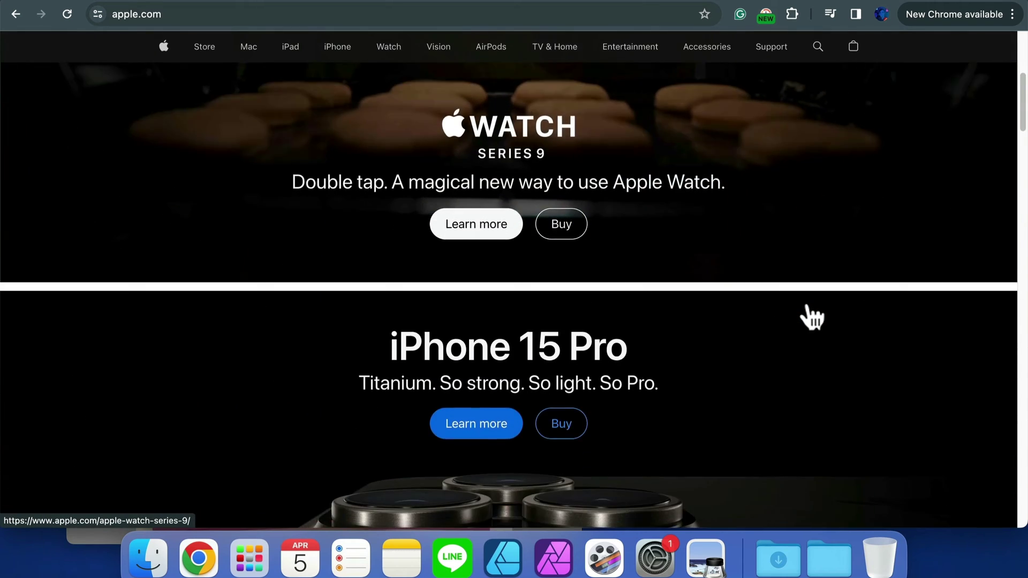
scroll(812, 317, "down", 10)
scroll(812, 318, "up", 18)
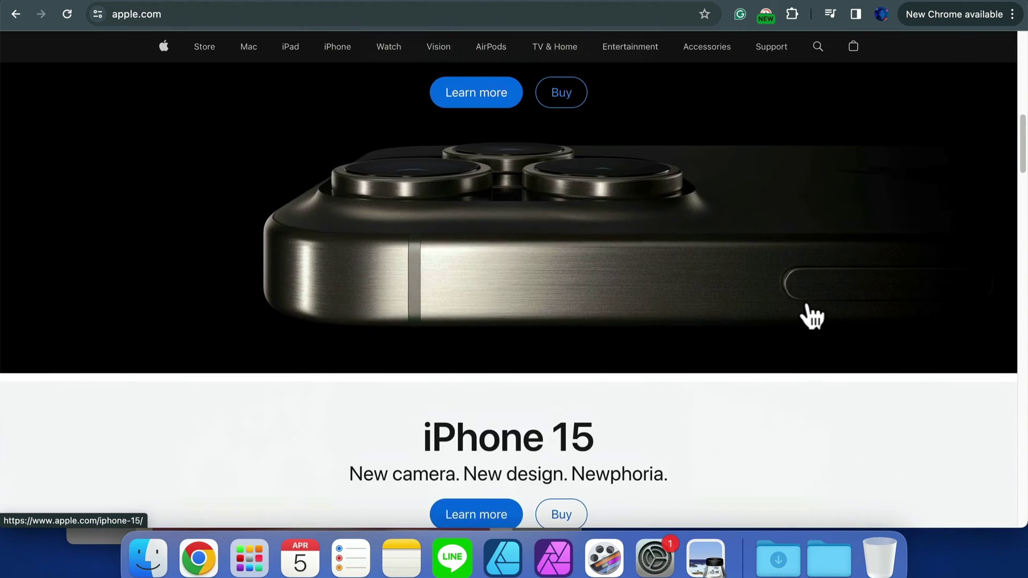
scroll(812, 317, "down", 20)
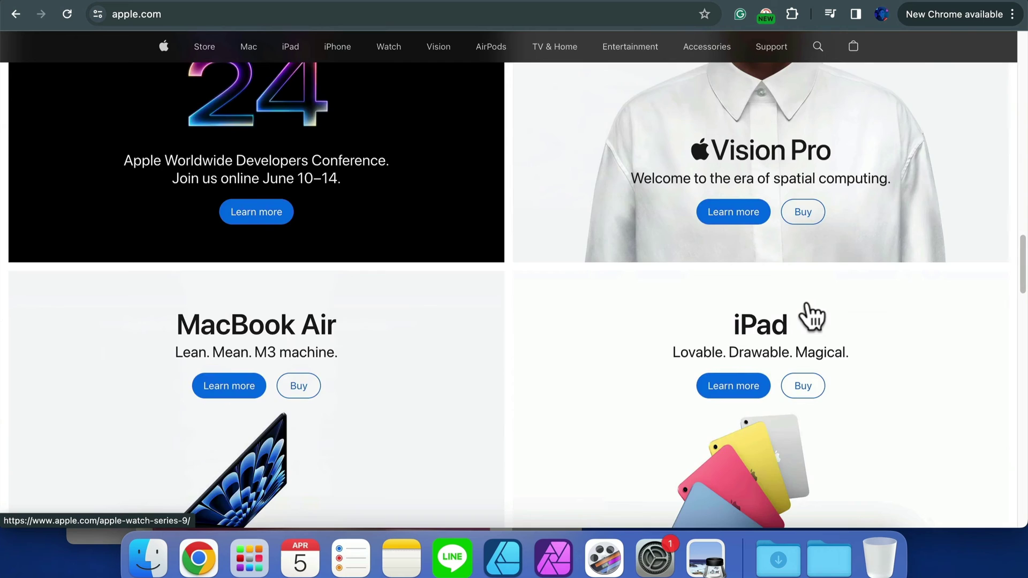
scroll(812, 317, "down", 6)
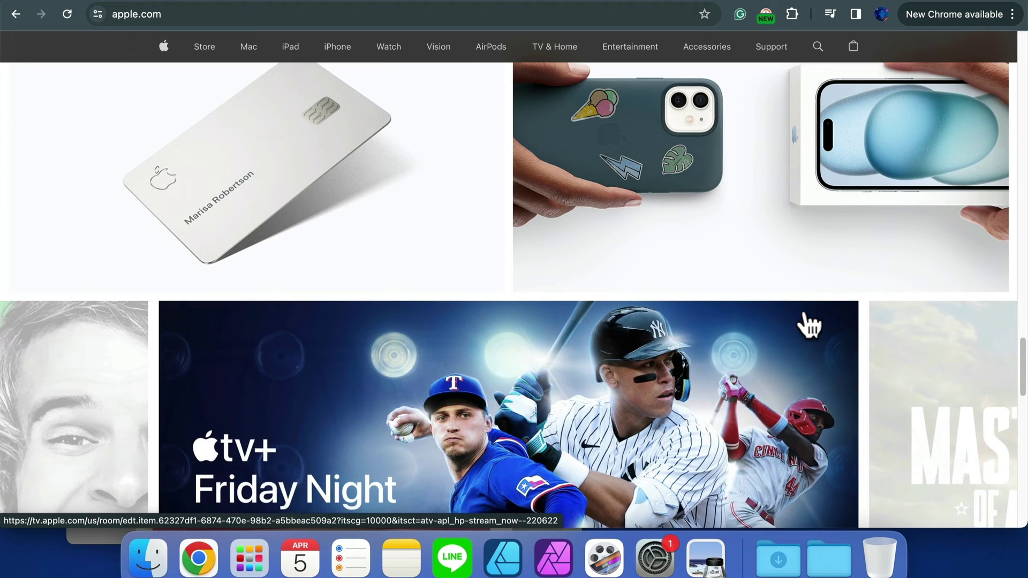
left_click(654, 558)
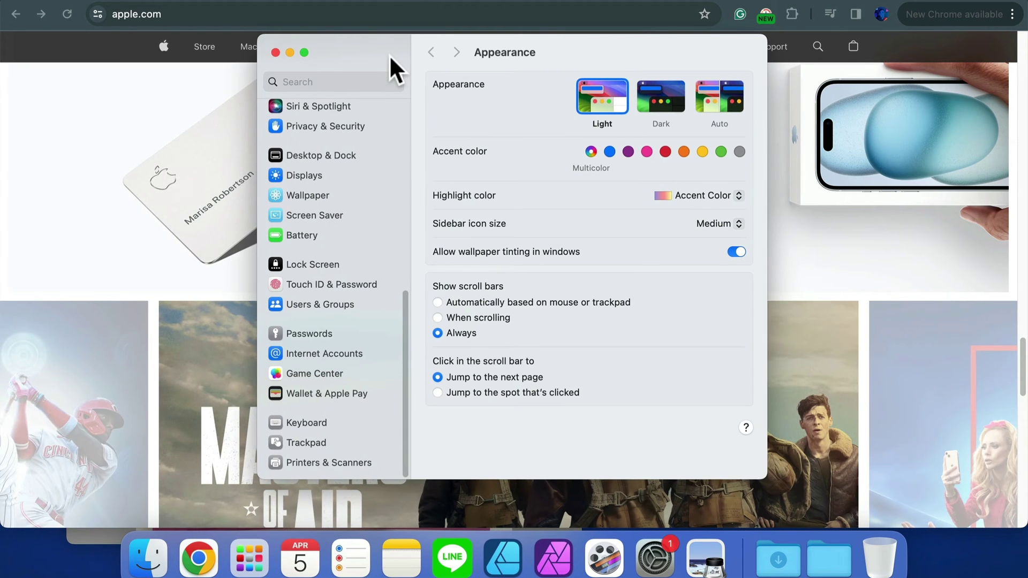
Step: Search settings for 'natura' and open Trackpad's Scroll & Zoom tab to confirm natural scrolling is off
left_click(335, 81)
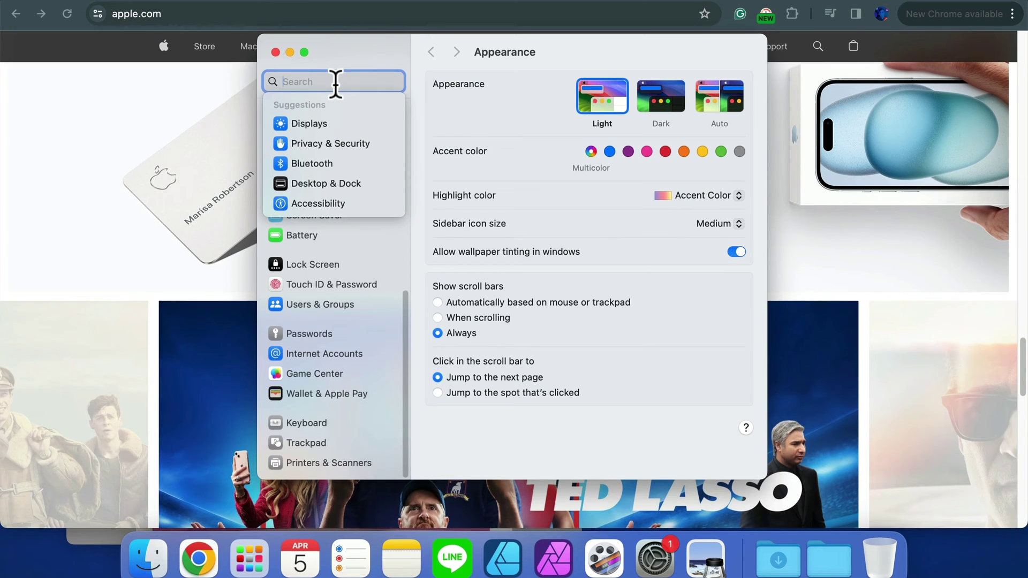
type("natural")
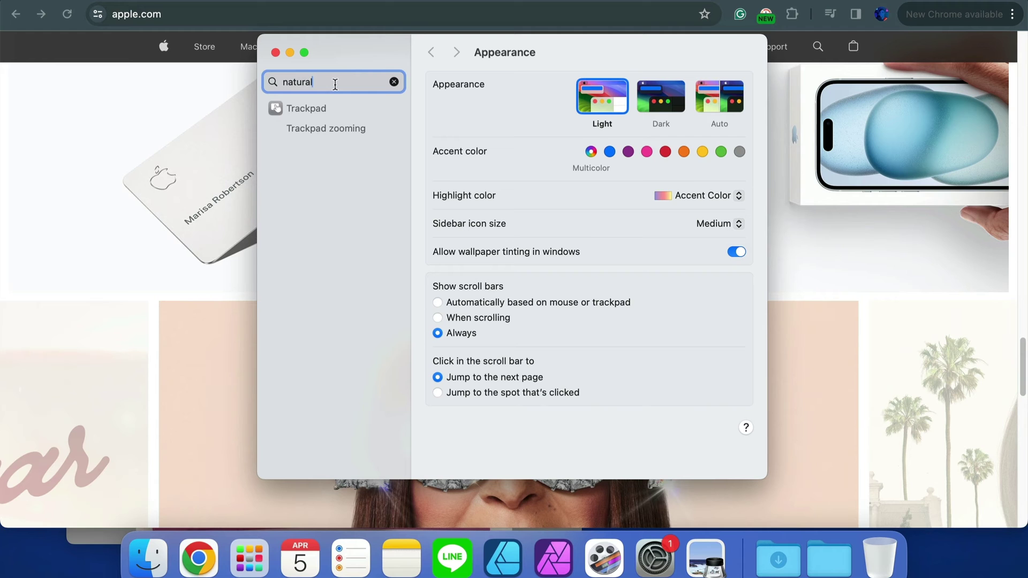
left_click(297, 109)
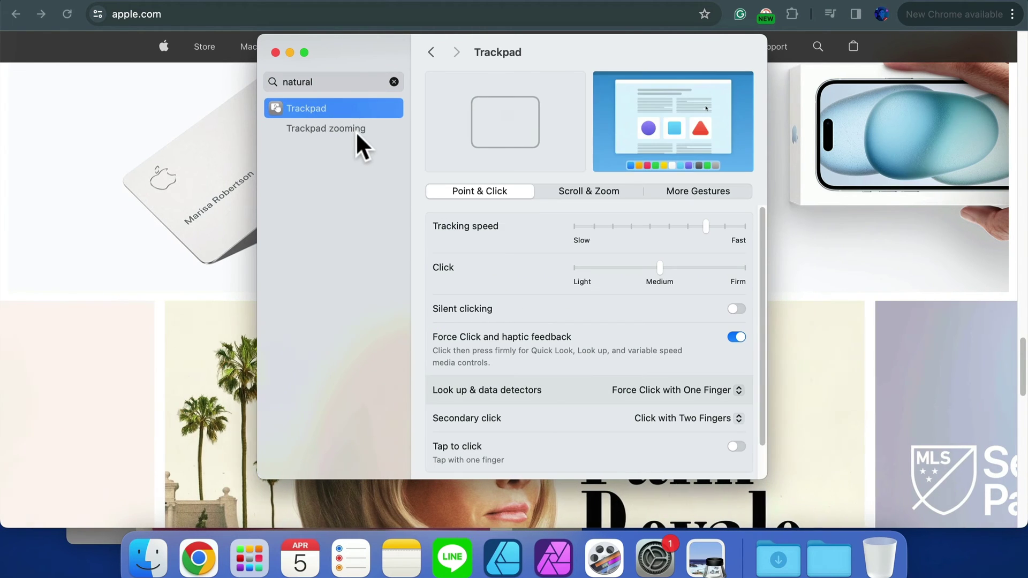
left_click(589, 196)
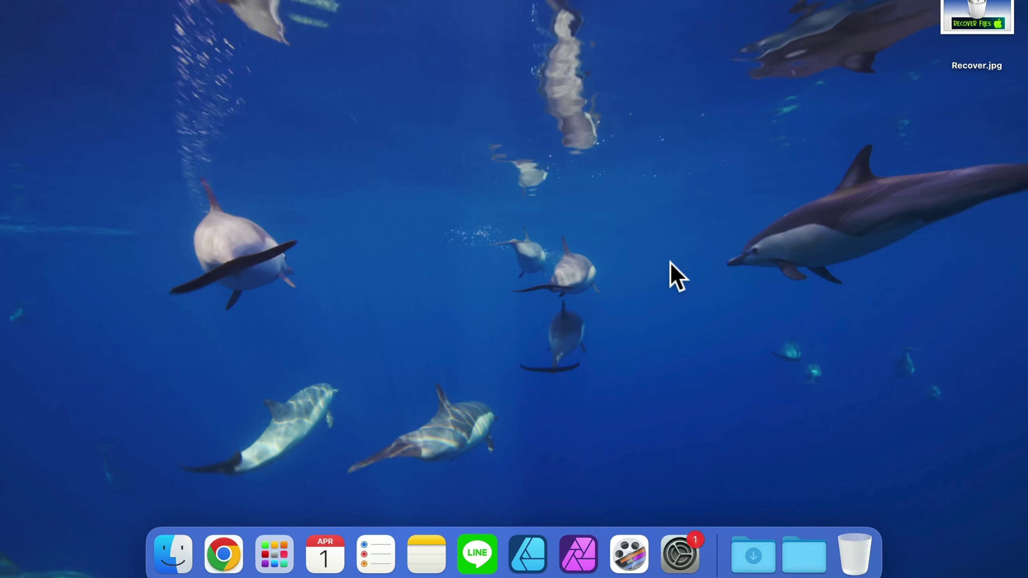
Step: Move Recover.jpg from the desktop to the Trash via its right-click menu
right_click(959, 20)
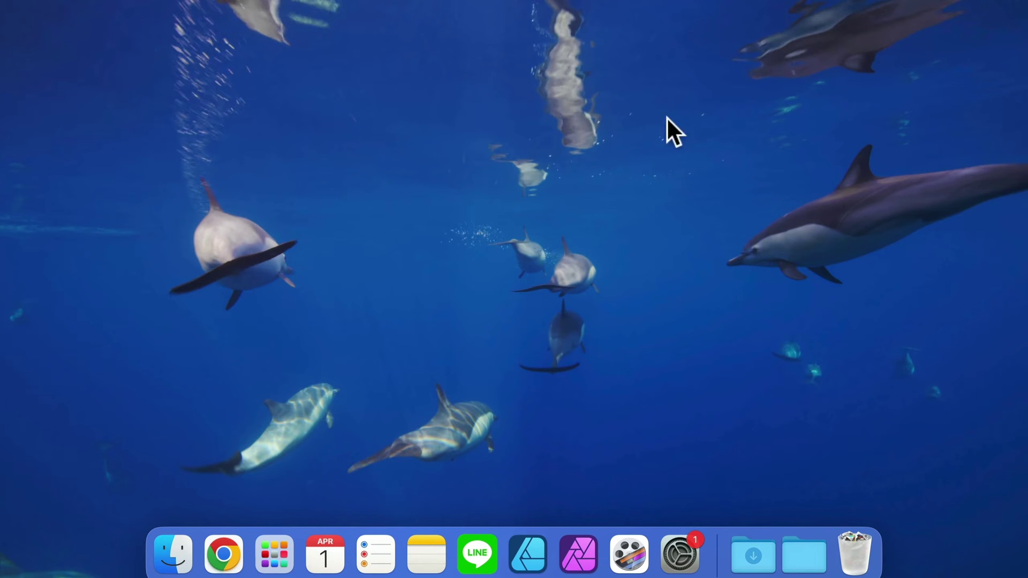
Step: Open the Trash and use Put Back to restore Recover.jpg to the desktop
left_click(854, 551)
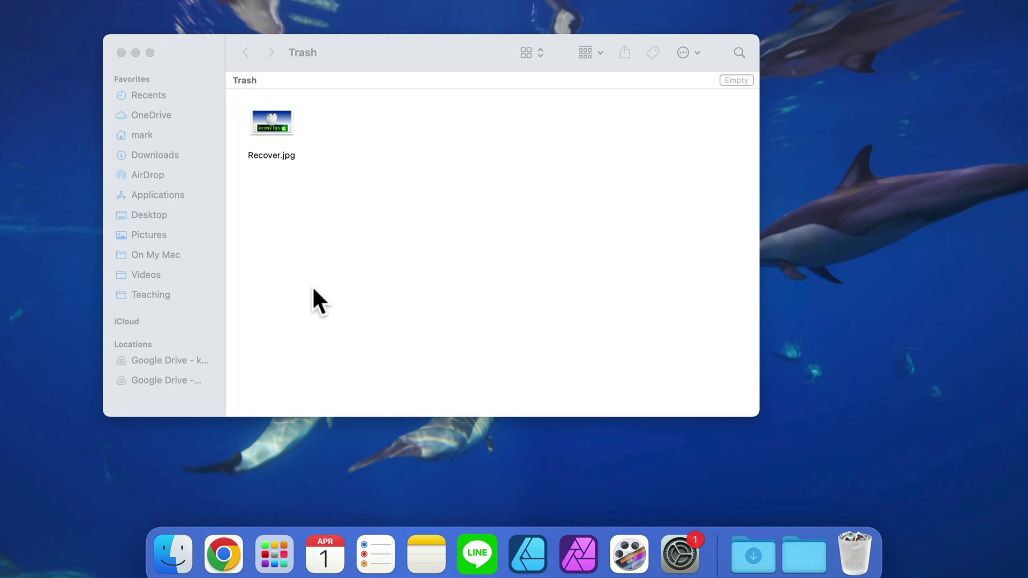
left_click_drag(380, 50, 390, 46)
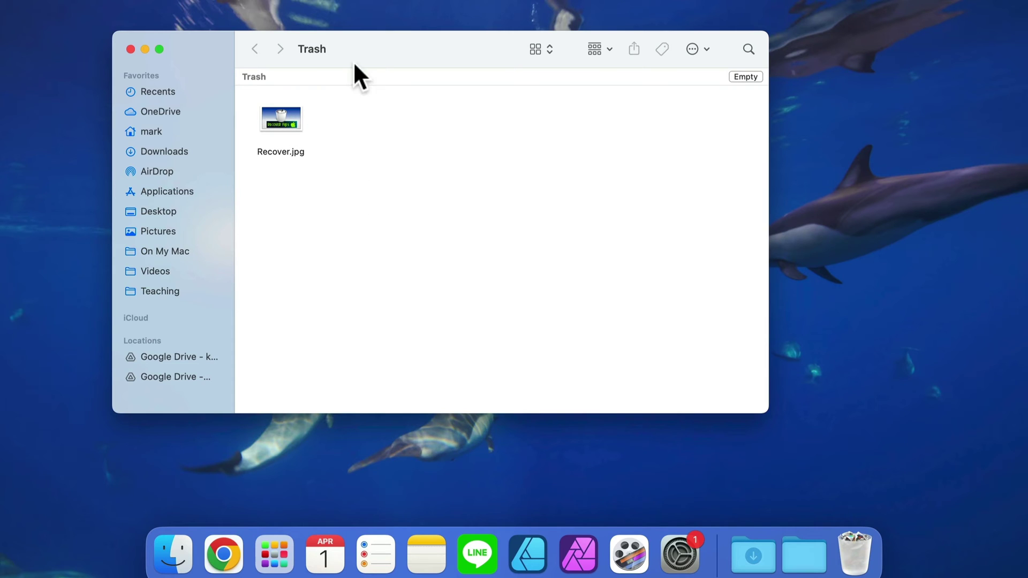
left_click(293, 117)
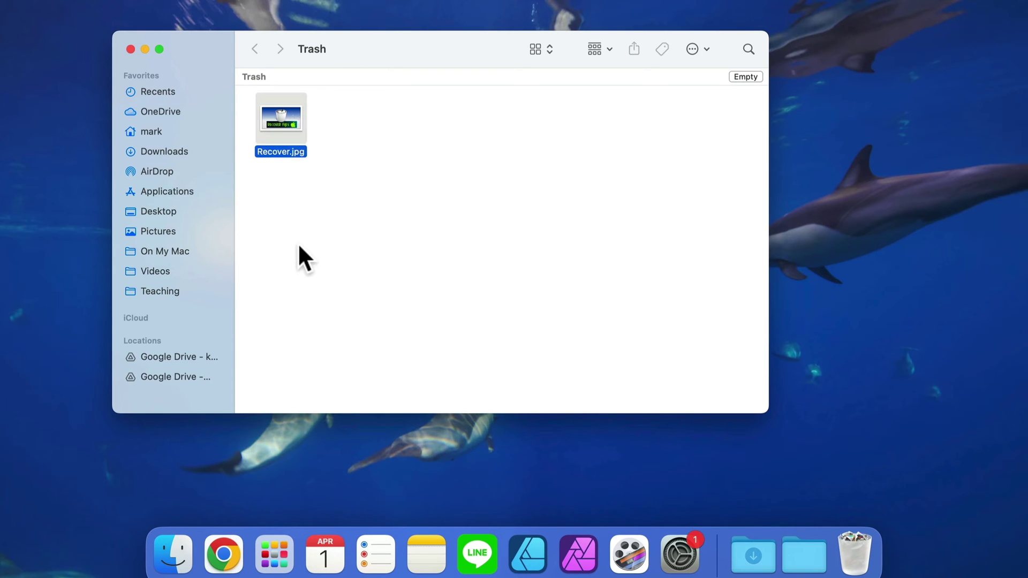
right_click(292, 110)
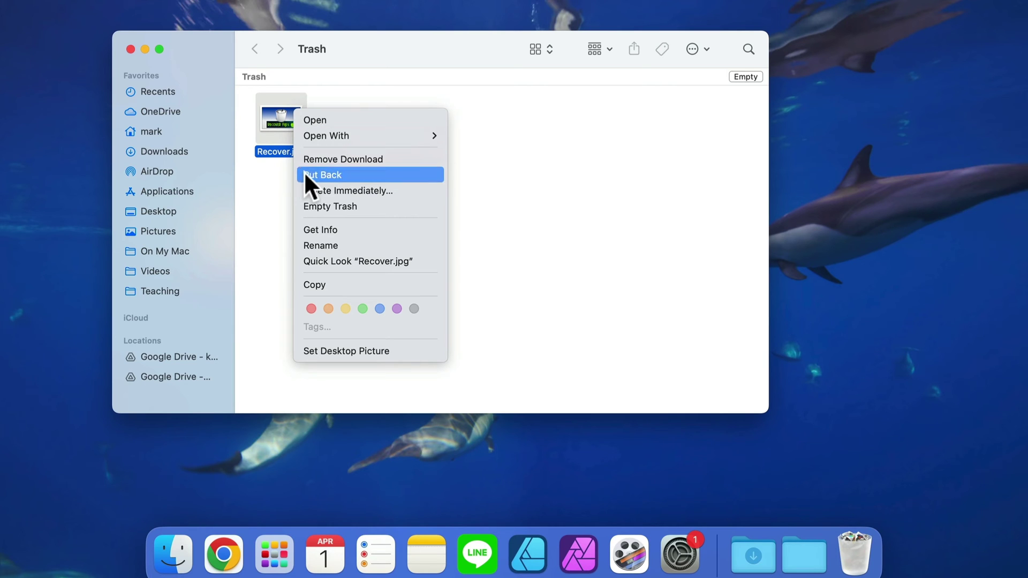
left_click(339, 175)
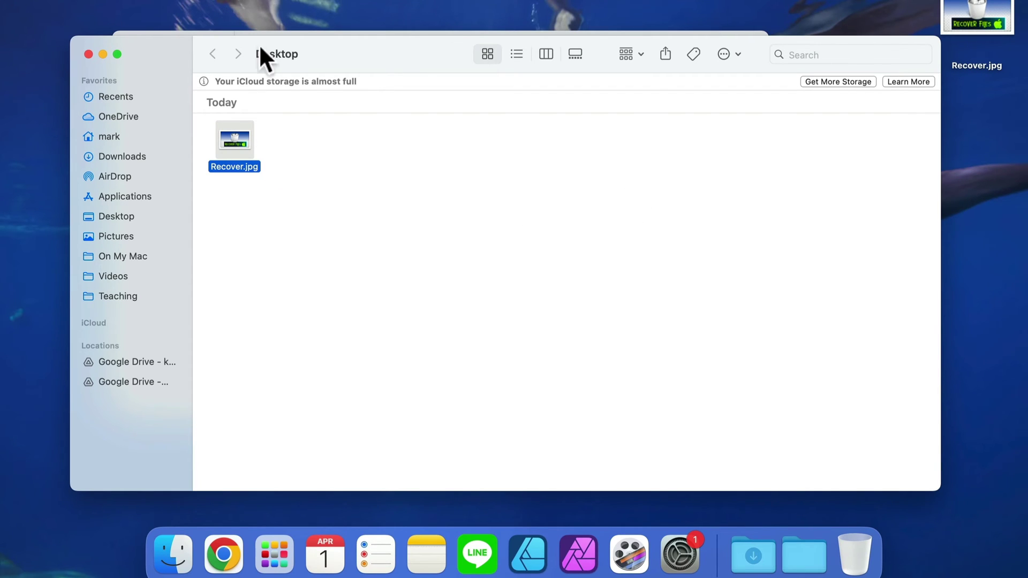
Step: Close the Desktop folder window, then resize and reposition the Trash window
left_click_drag(379, 52, 379, 86)
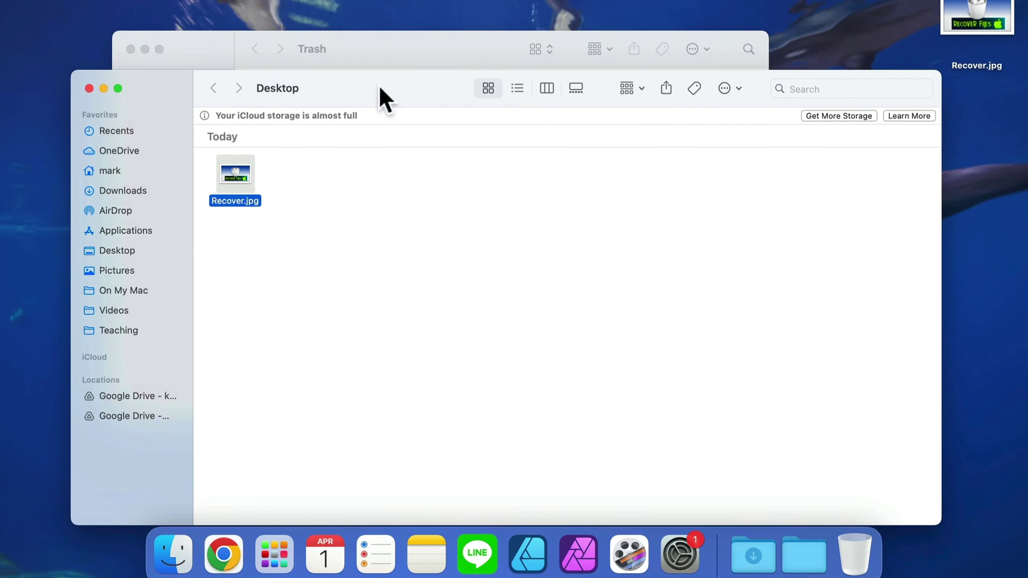
left_click(89, 88)
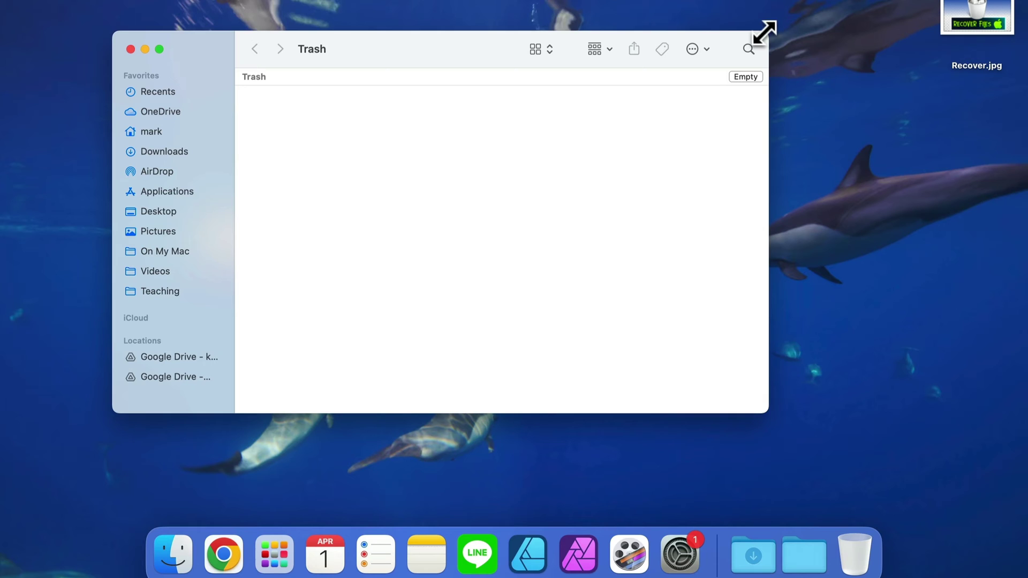
left_click_drag(765, 31, 705, 16)
left_click_drag(383, 31, 473, 43)
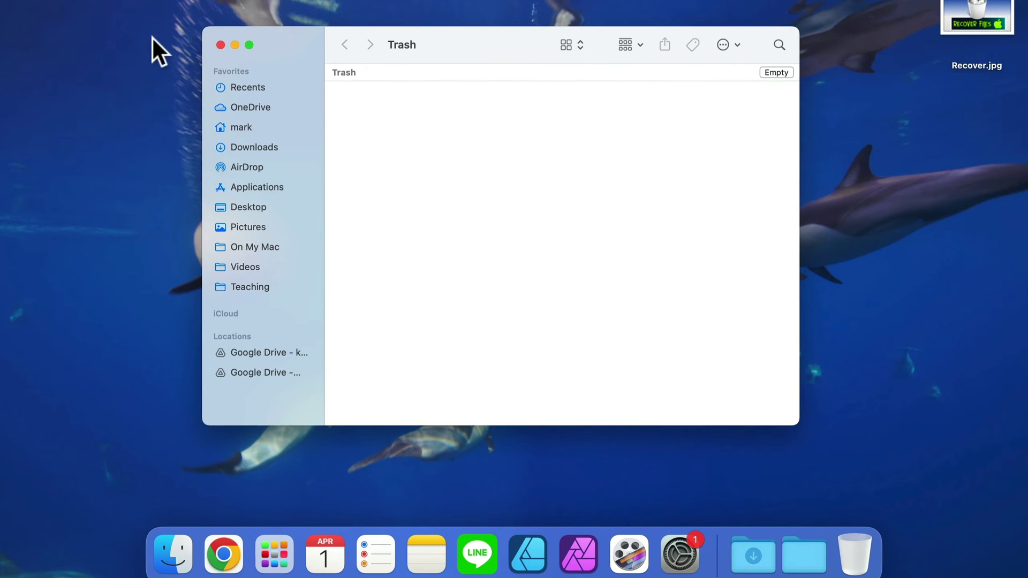
Step: Close the Trash window, drag Recover.jpg onto the Dock's Trash, and open the Trash to confirm
left_click(220, 44)
left_click_drag(976, 20, 861, 540)
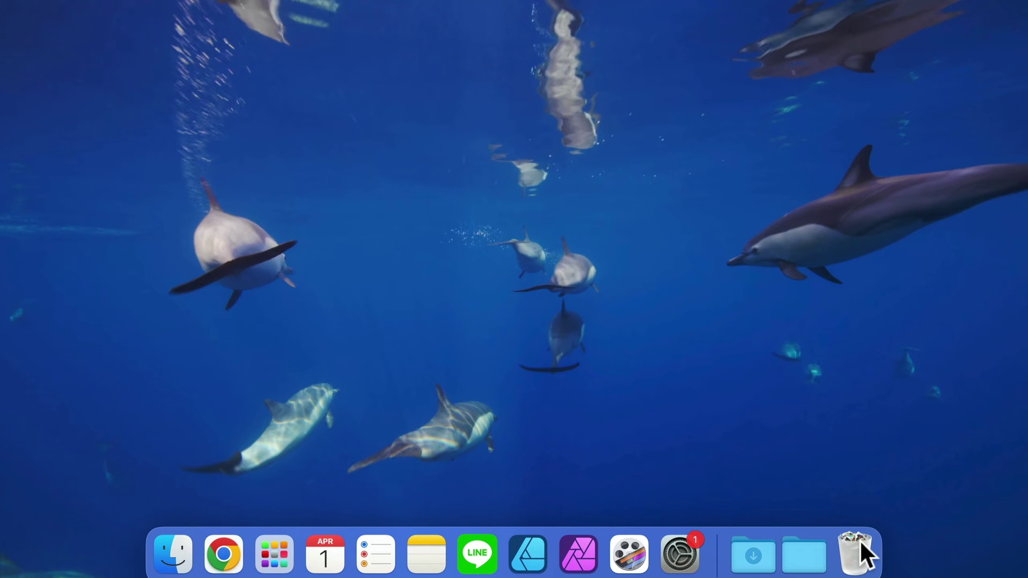
left_click(859, 541)
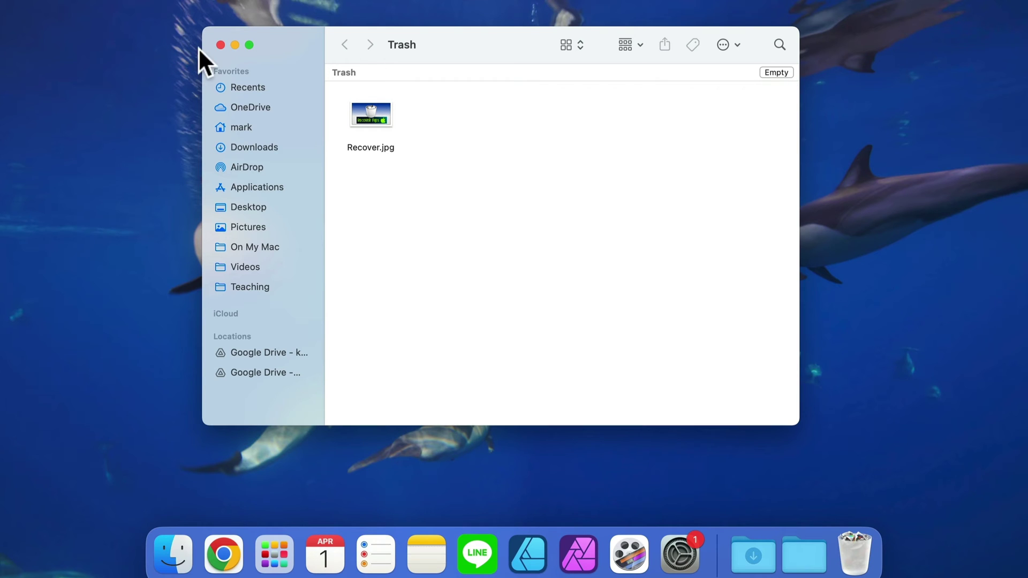
Step: Close the Trash window and use Empty Trash from the Dock, confirming permanent deletion
left_click(221, 45)
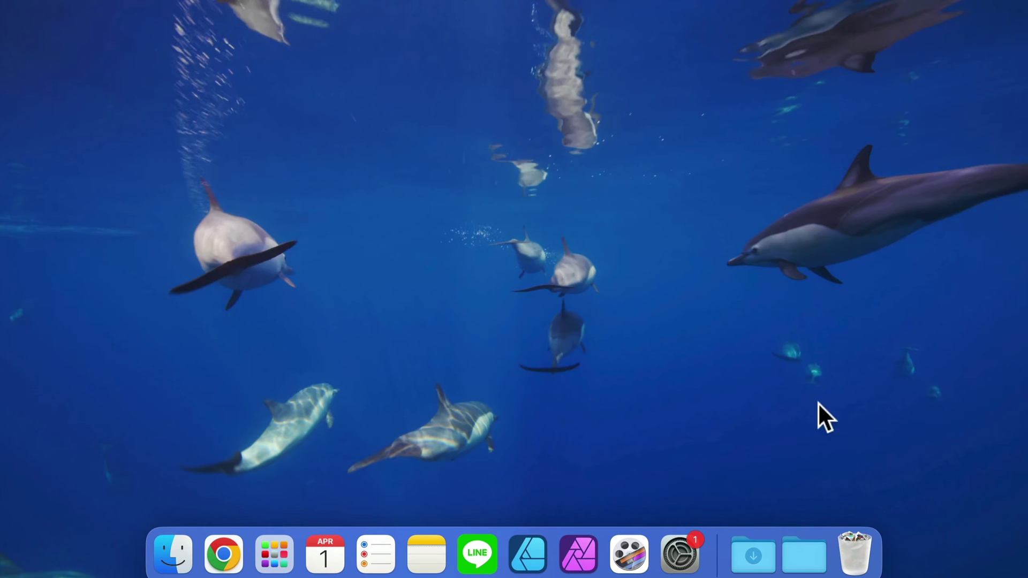
right_click(862, 549)
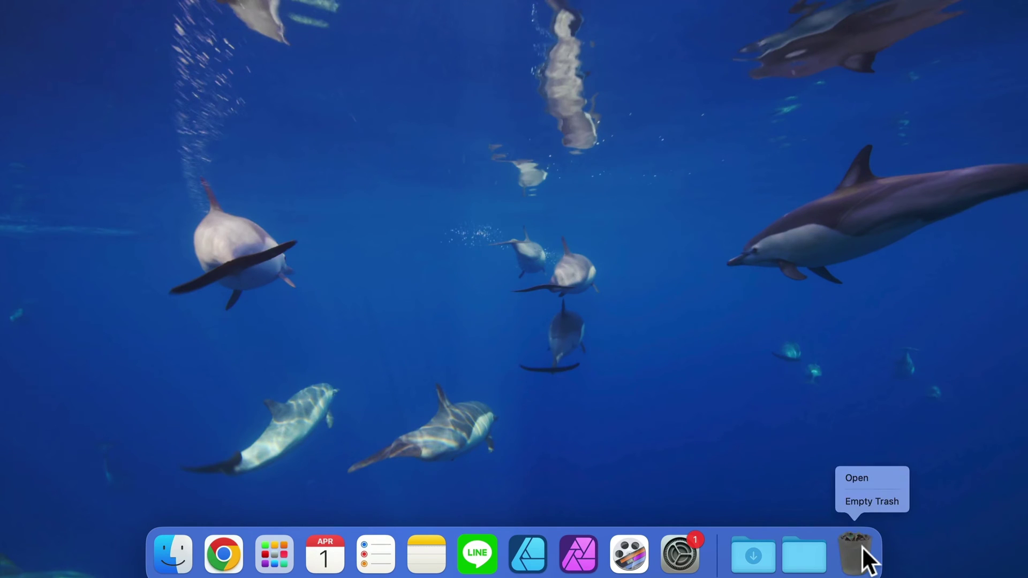
left_click(870, 500)
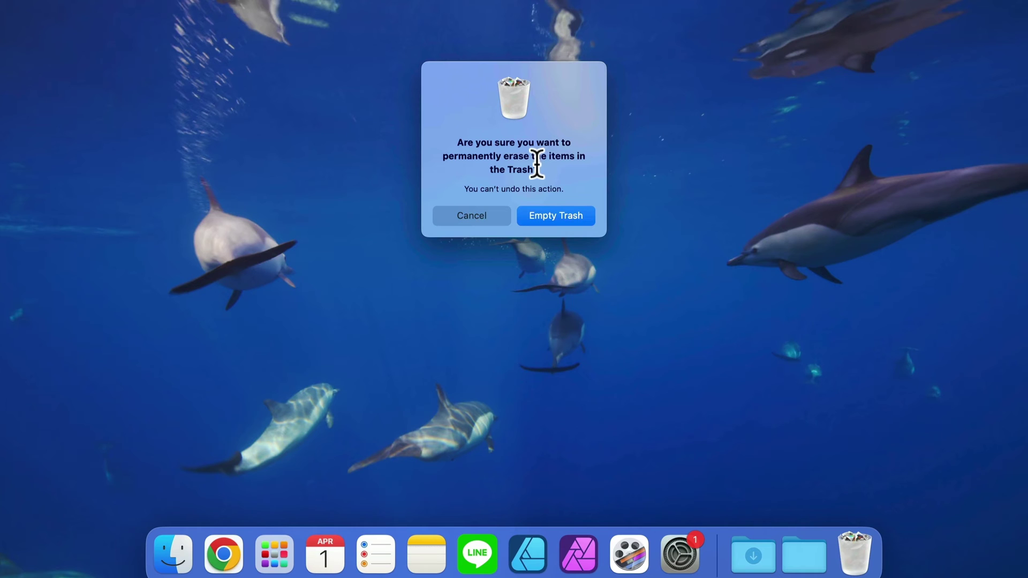
left_click(557, 216)
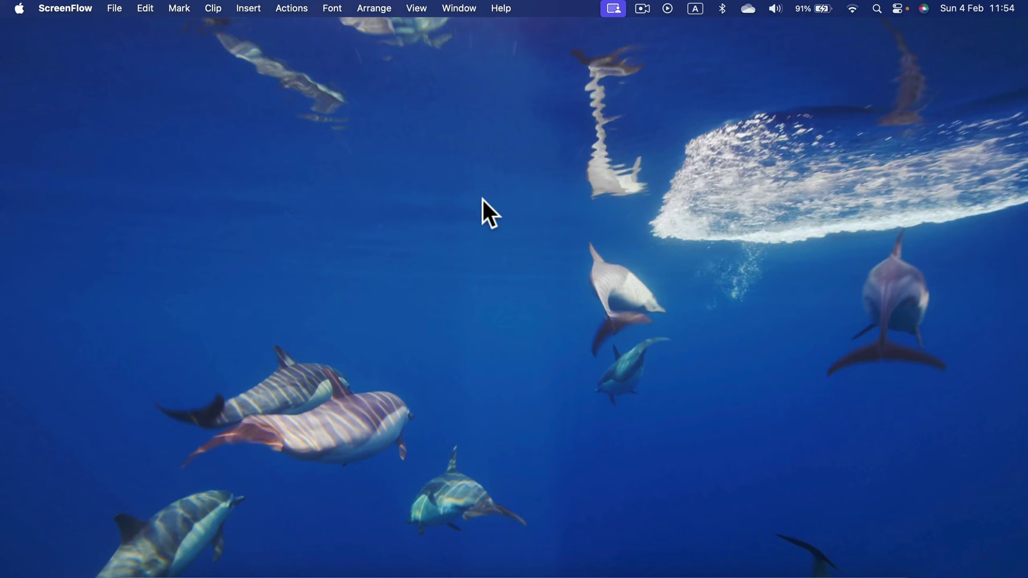
right_click(449, 202)
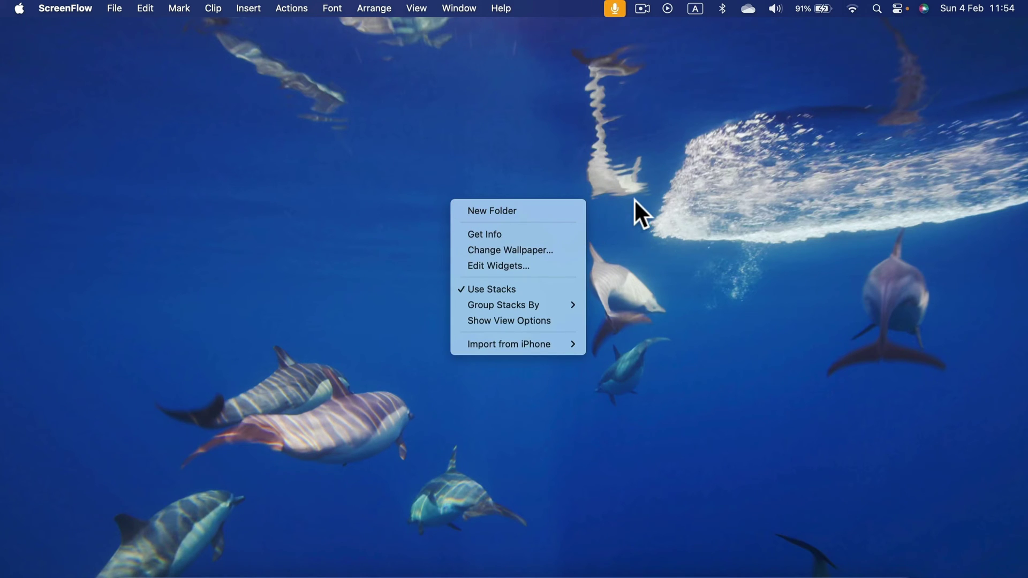
left_click(527, 140)
right_click(527, 140)
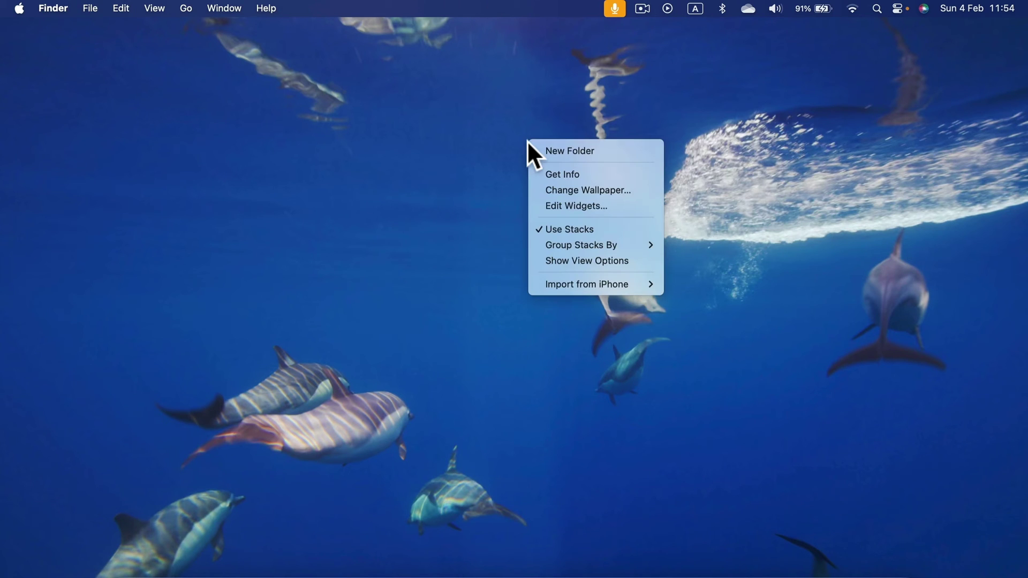
left_click(510, 140)
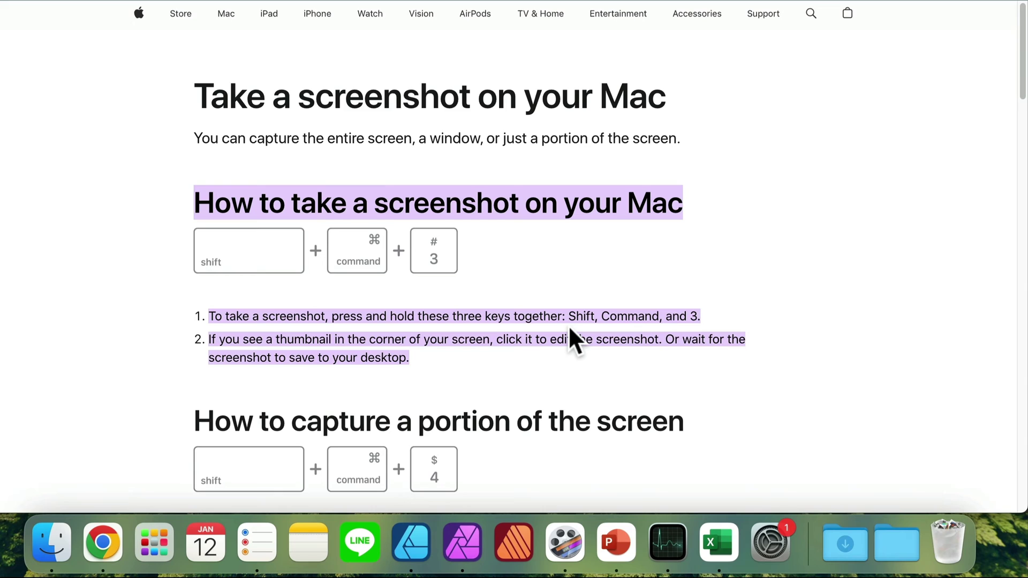
Step: Capture the whole screen, then mark a region of the Apple Support screenshot page over its headings
key("shift+super+3")
key("super+shift+4")
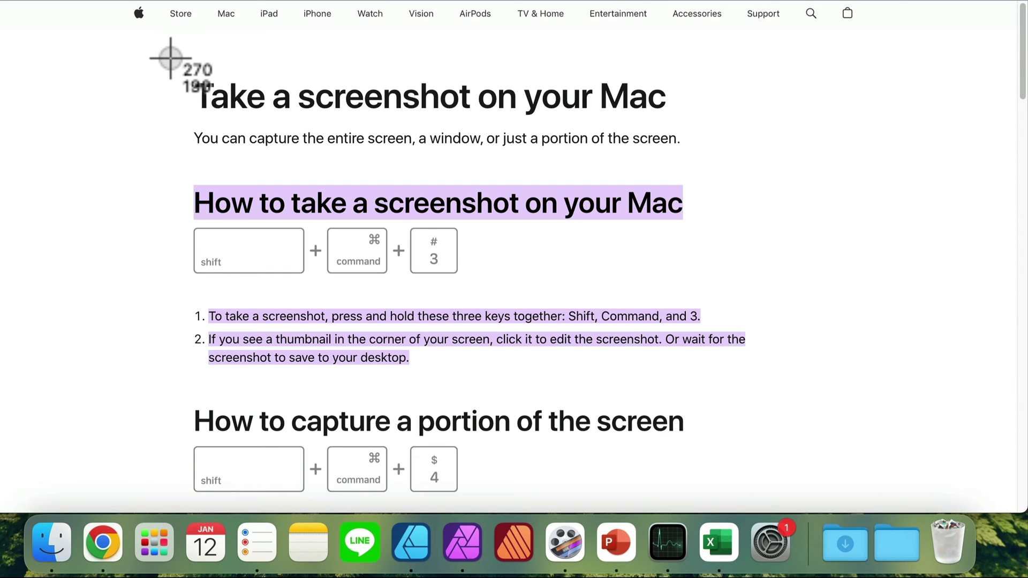
left_click_drag(171, 58, 231, 70)
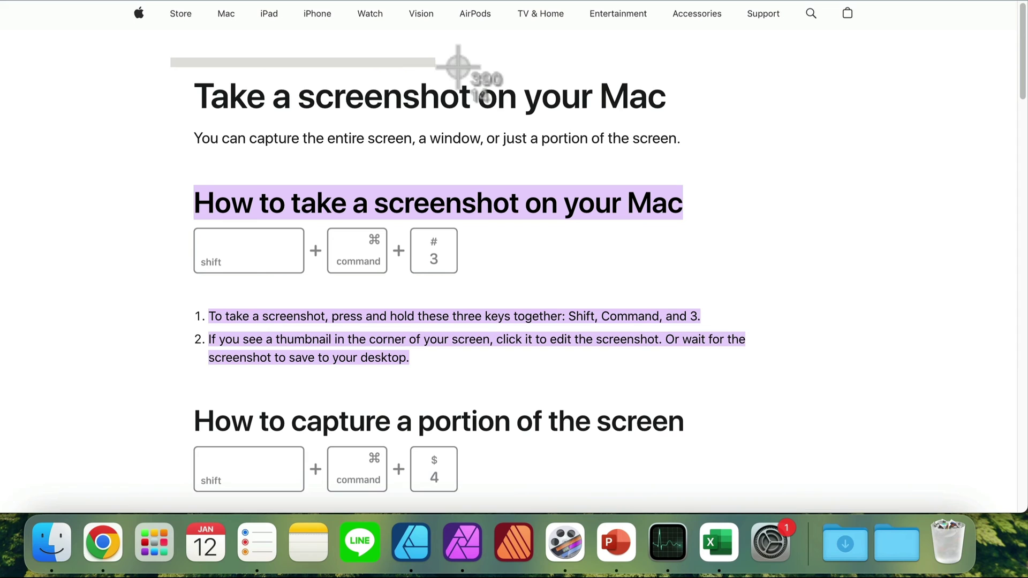
left_click_drag(458, 66, 773, 394)
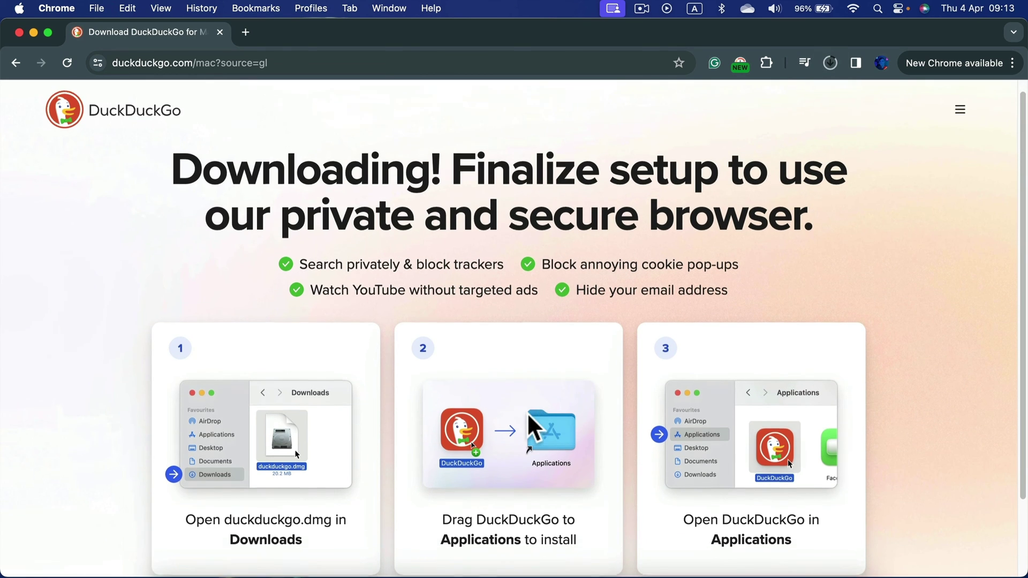
Step: Open duckduckgo.dmg, copy DuckDuckGo into Applications, and allow the downloaded app to open
scroll(526, 412, "down", 2)
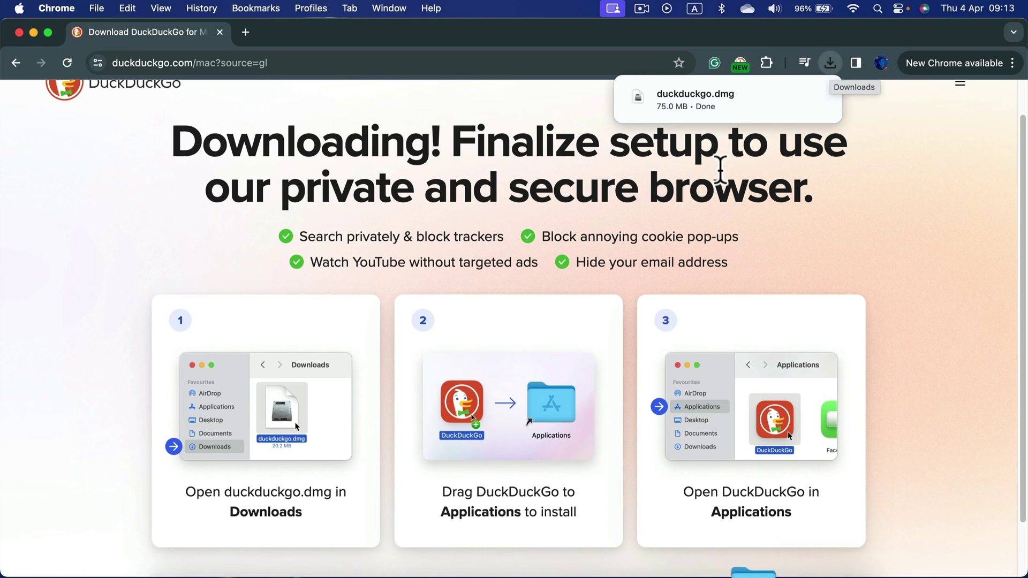
left_click(675, 102)
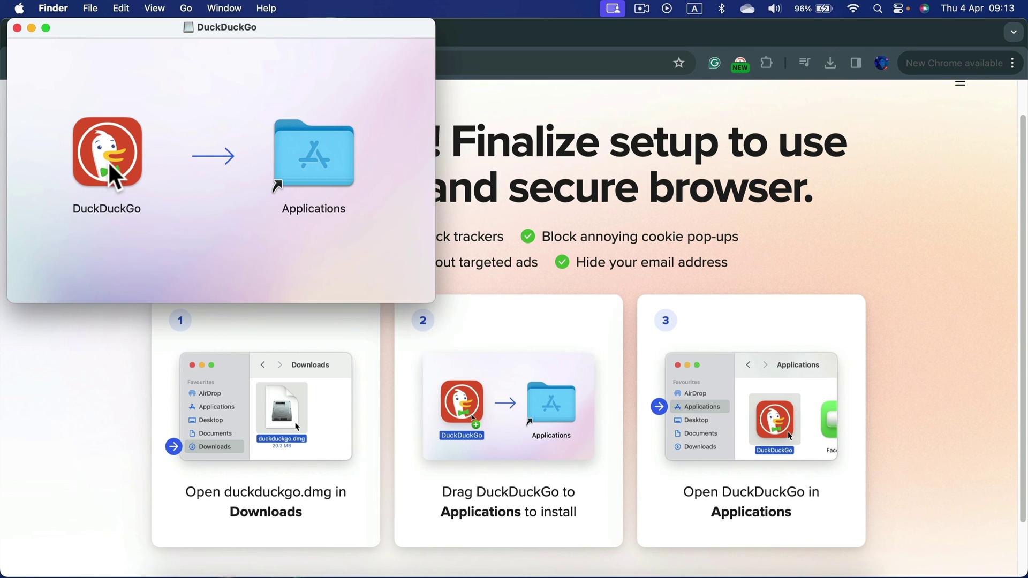
left_click_drag(104, 152, 293, 166)
key("super+w")
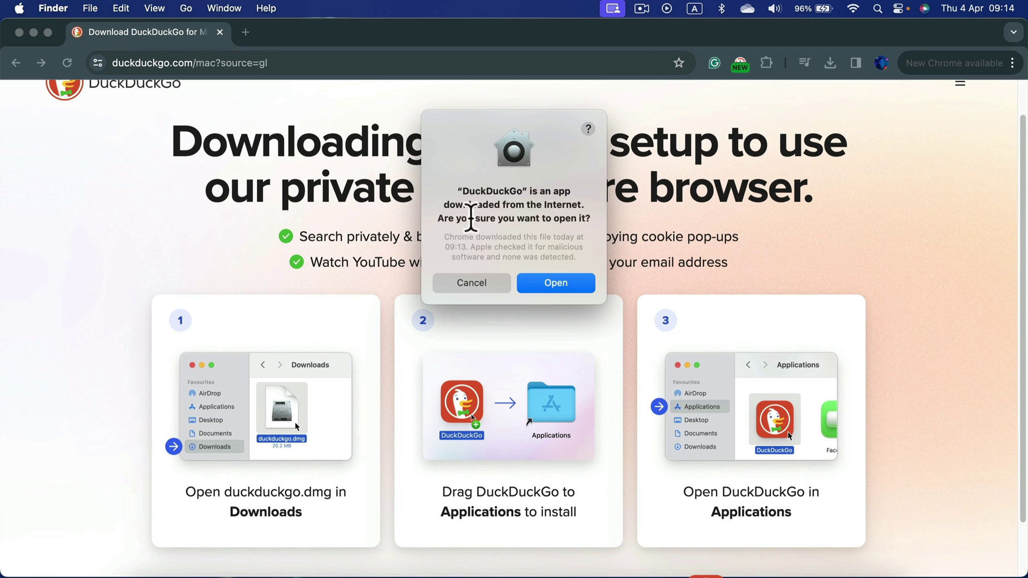
left_click(559, 284)
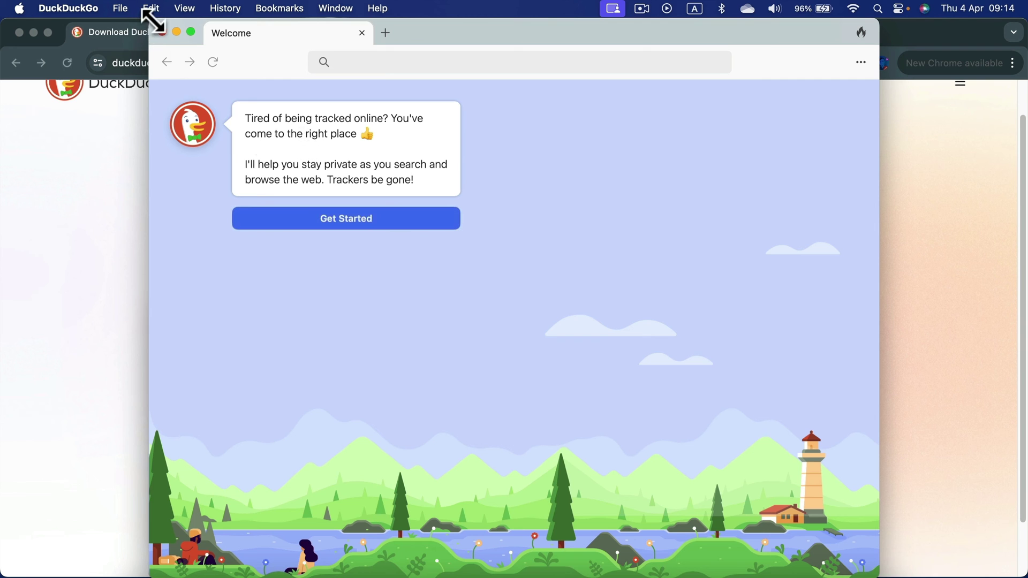
Step: Enlarge the DuckDuckGo welcome window, skip data import and default-browser setup, then close it
left_click_drag(150, 23, 33, 82)
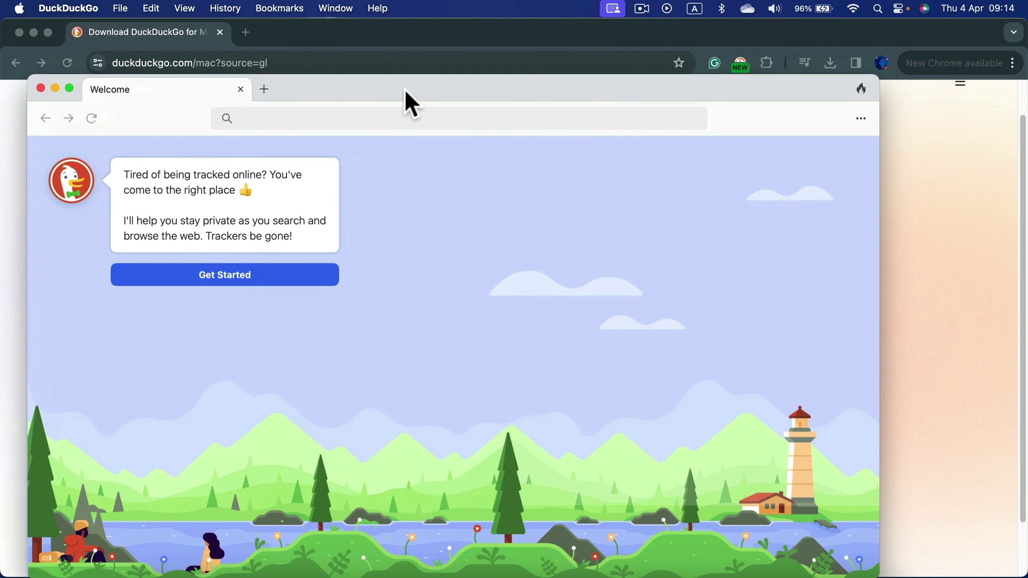
left_click_drag(406, 92, 436, 63)
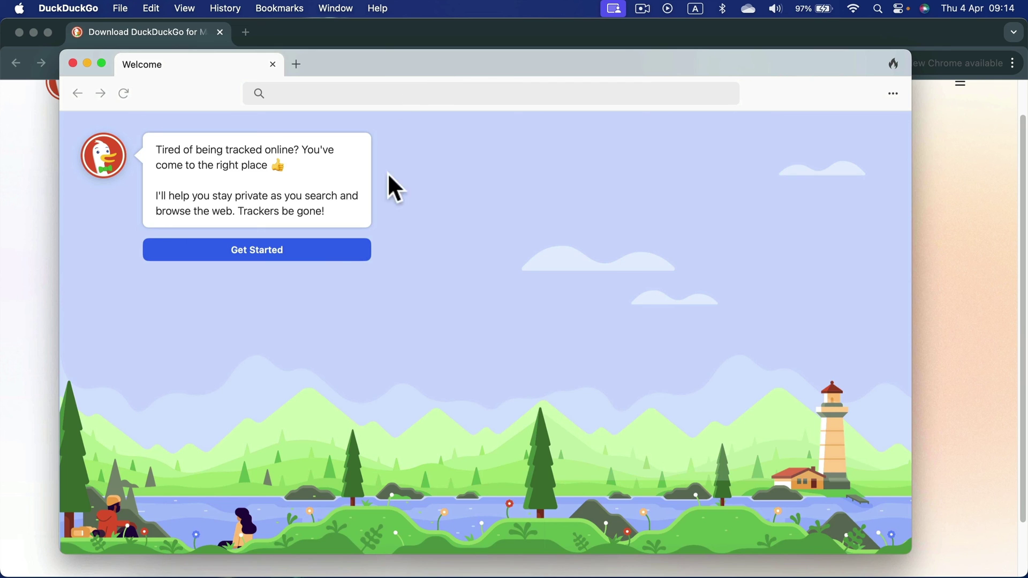
left_click(328, 255)
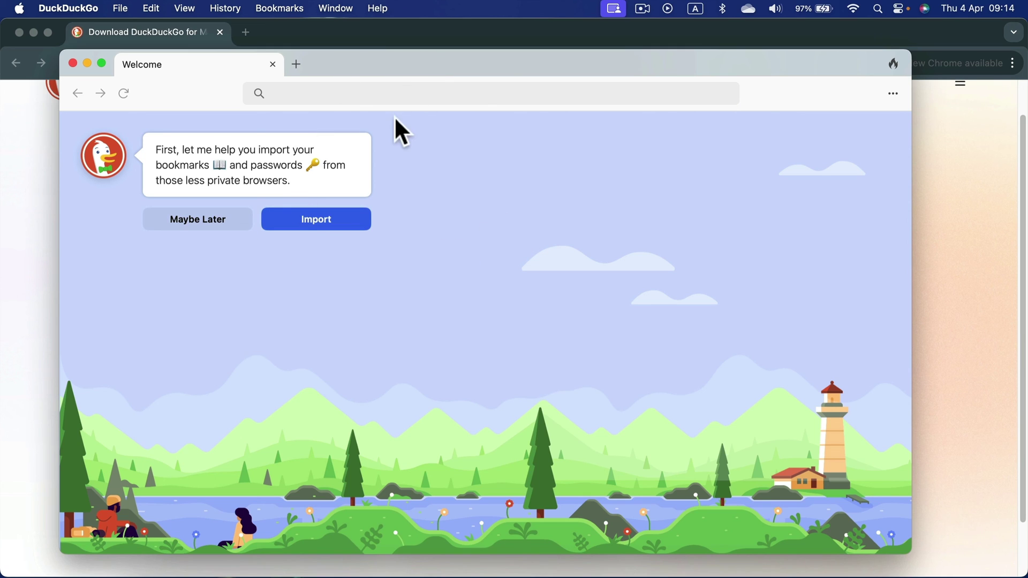
left_click(217, 218)
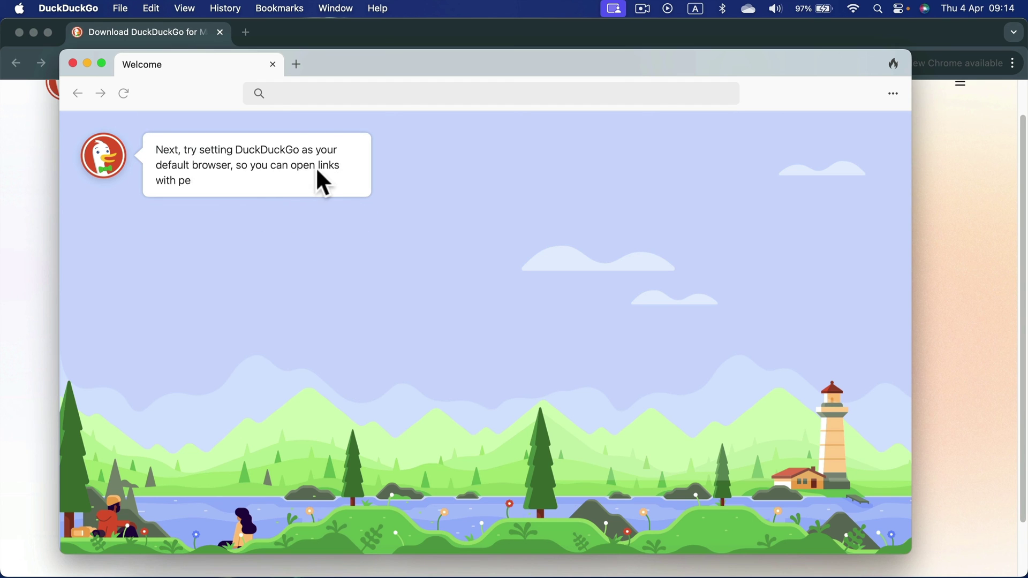
left_click(217, 220)
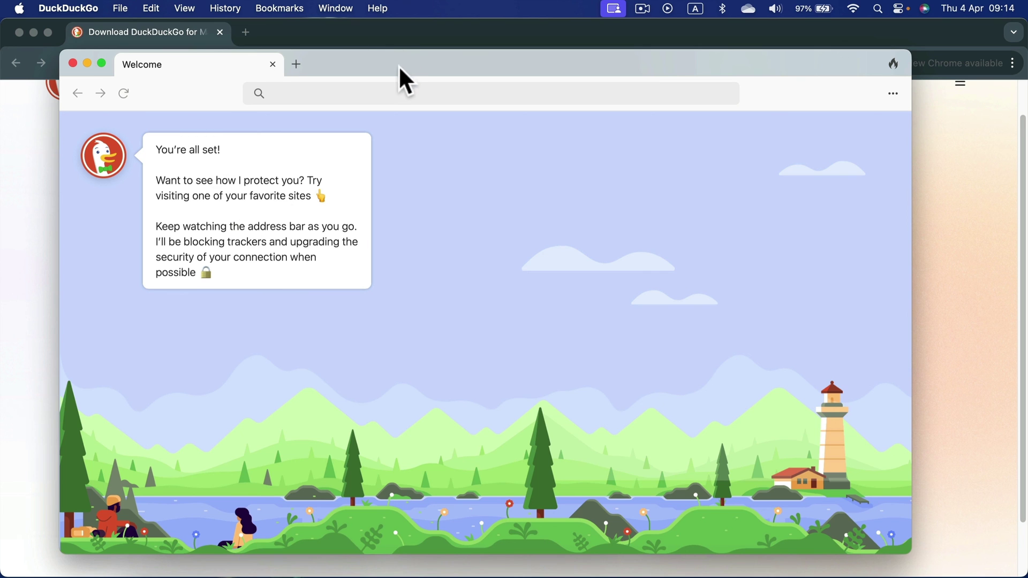
mouse_move(399, 66)
left_mouse_down()
mouse_move(413, 75)
mouse_move(411, 64)
left_mouse_up()
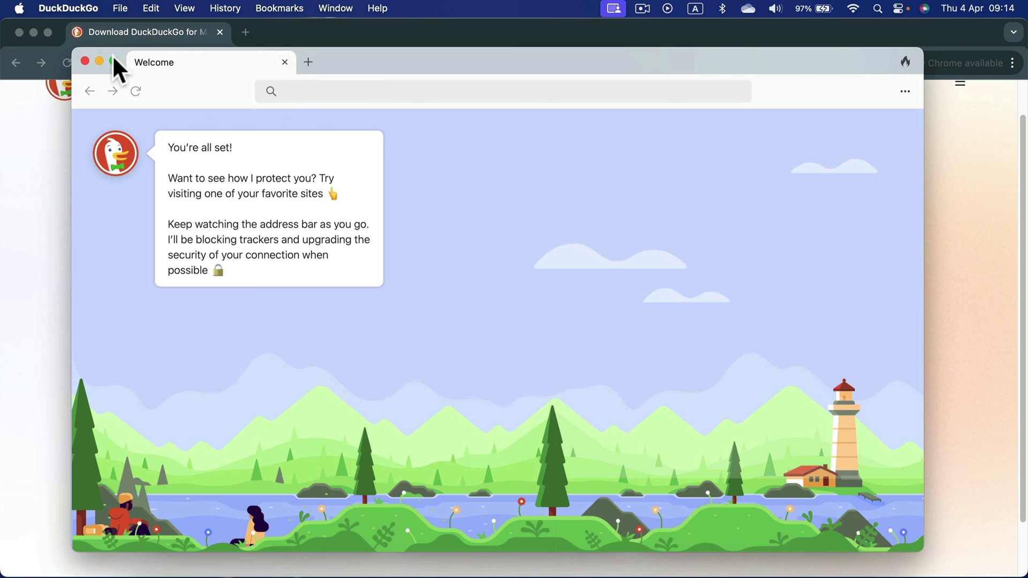
left_click(85, 61)
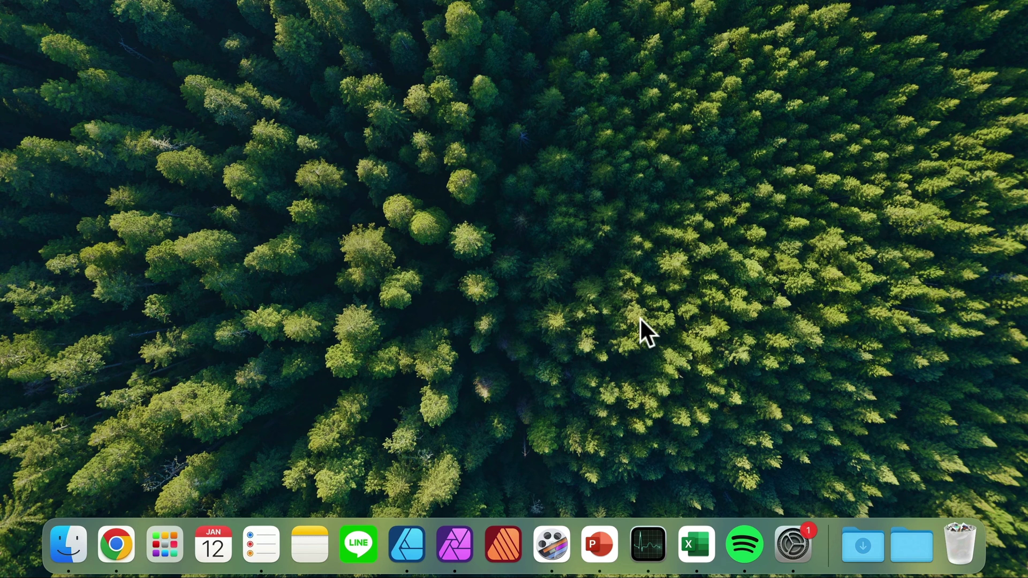
Step: Launch System Settings from the Dock and scroll down its sidebar
left_click(793, 545)
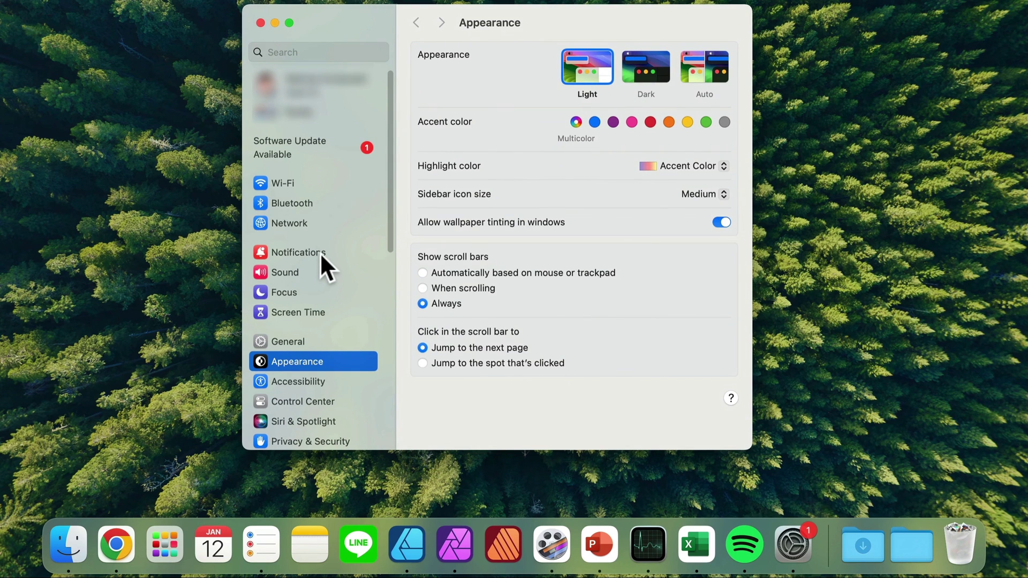
scroll(322, 256, "down", 10)
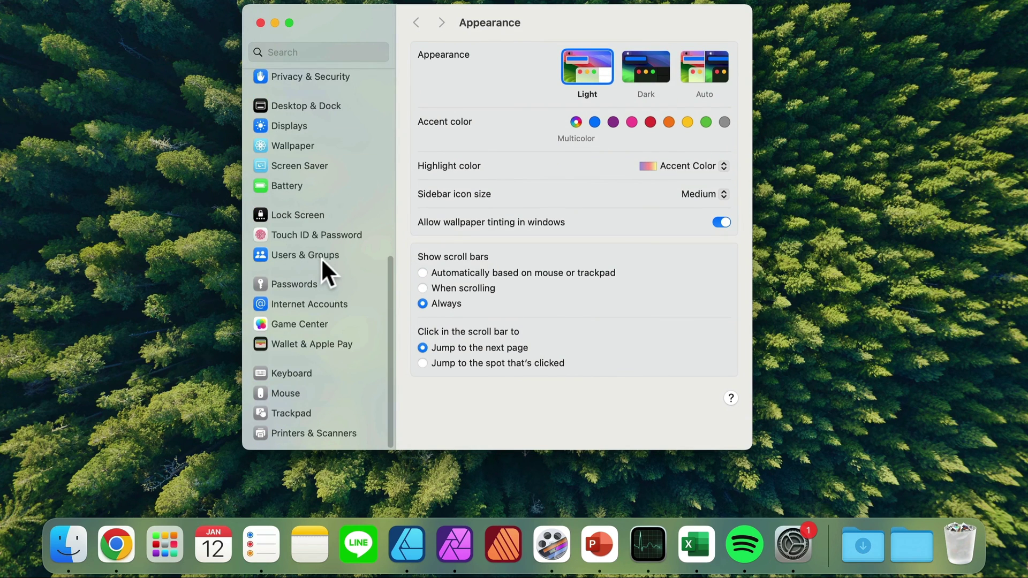
Step: In the Mouse pane, set Secondary click to Click Right Side
left_click(308, 392)
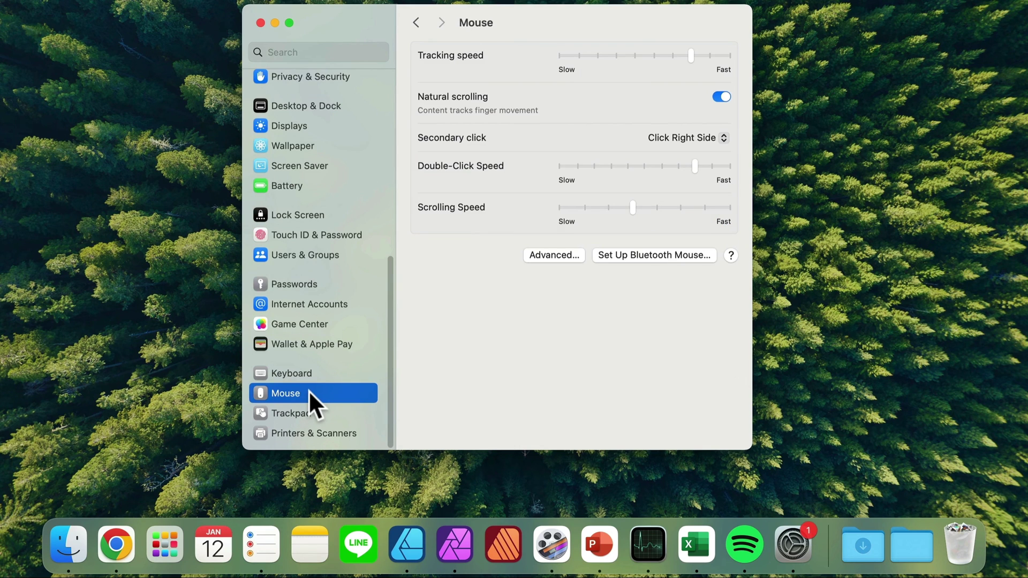
left_click(684, 139)
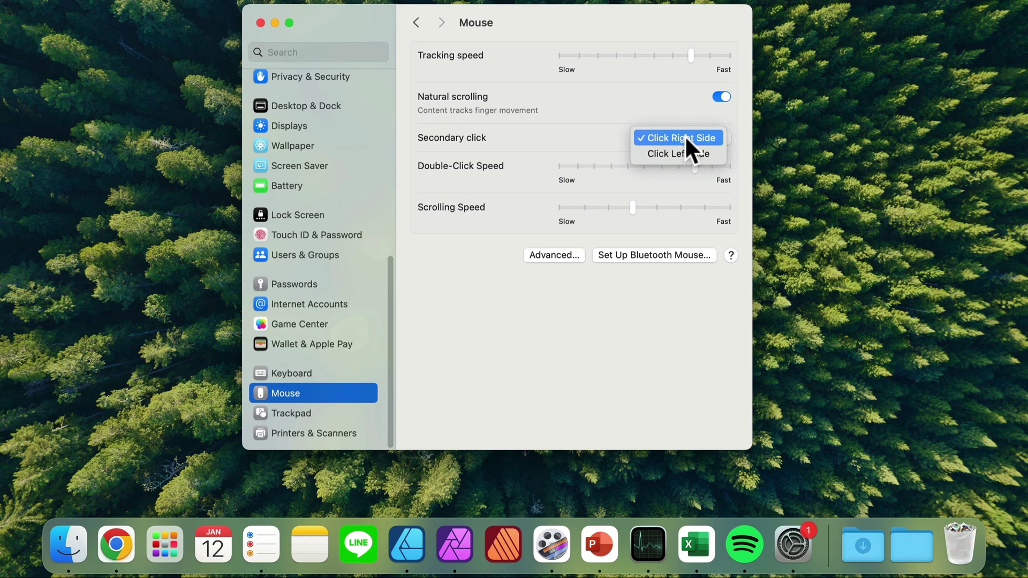
left_click(714, 166)
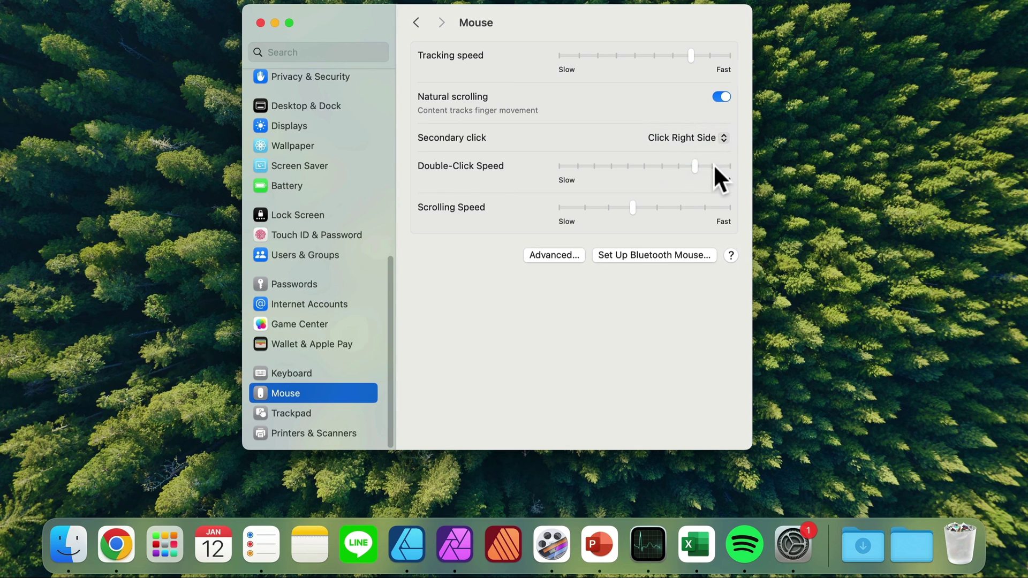
left_click(718, 135)
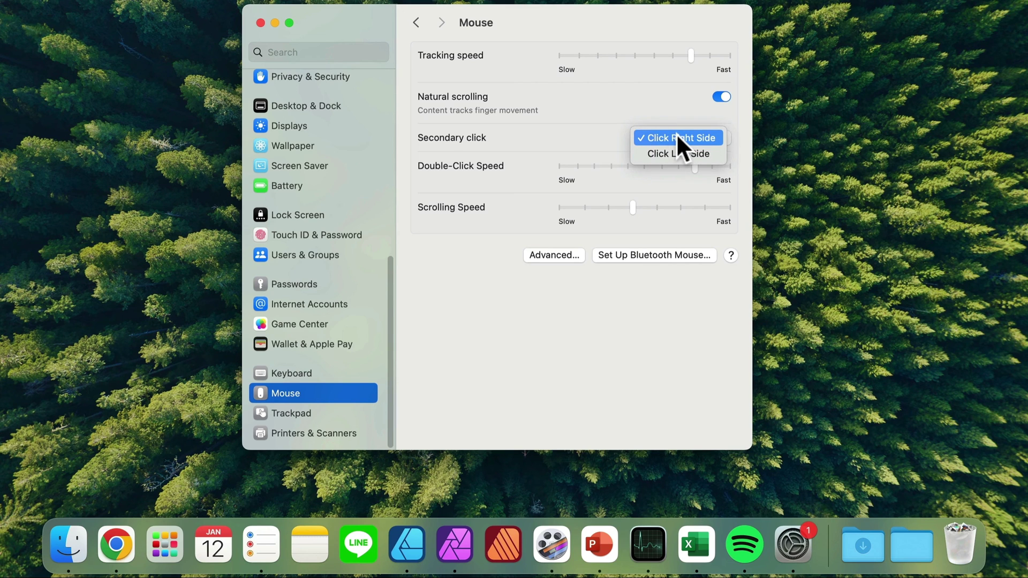
left_click(676, 138)
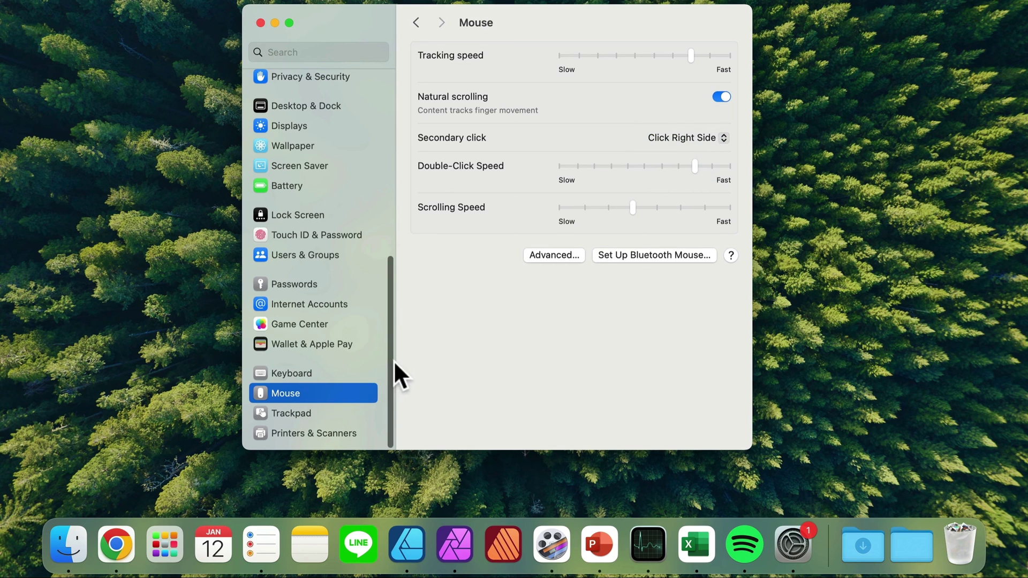
left_click_drag(391, 365, 415, 124)
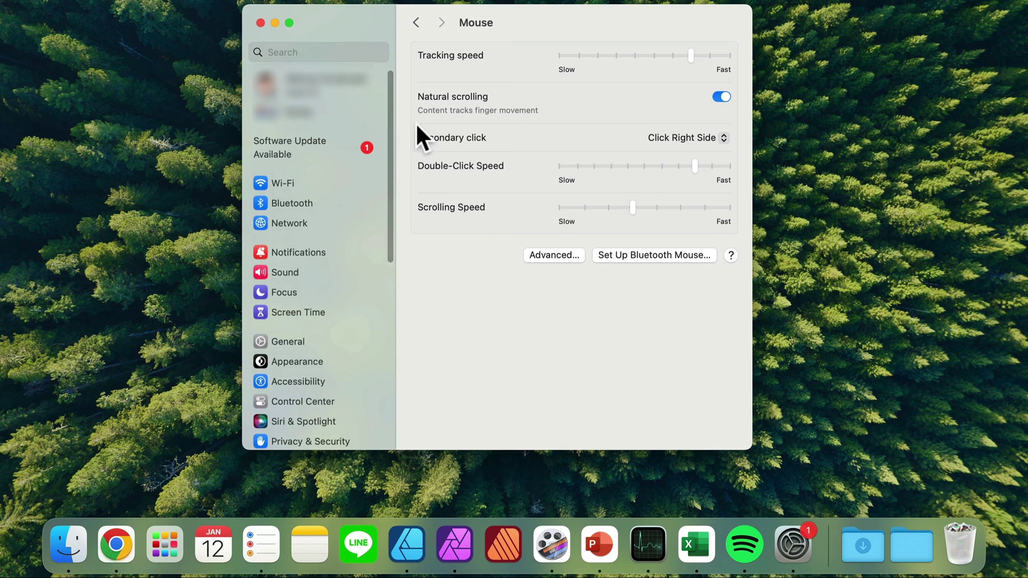
Step: In Bluetooth, glance at the Magic Mouse details, then open the M585/M590 mouse details
left_click(289, 199)
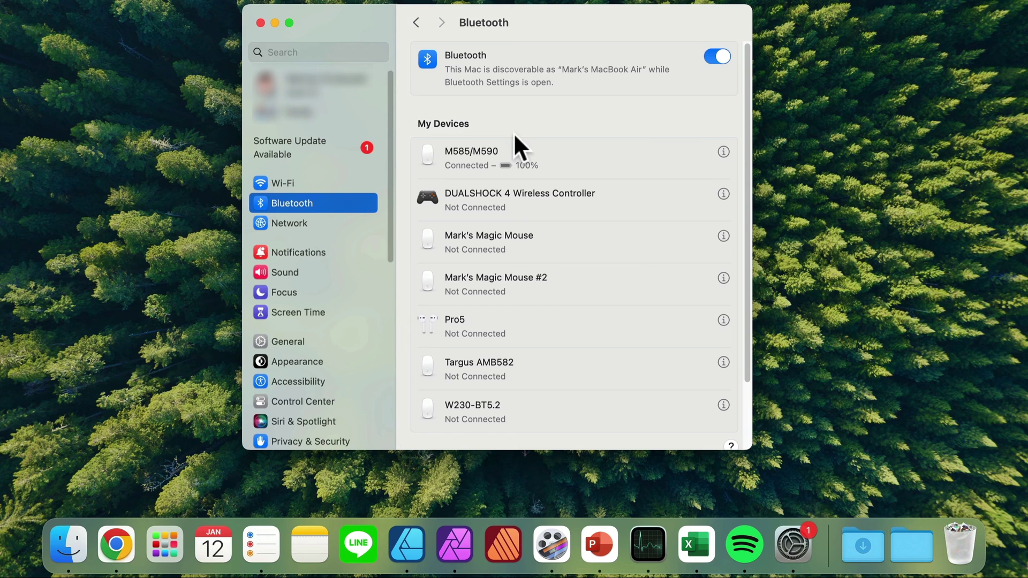
mouse_move(657, 227)
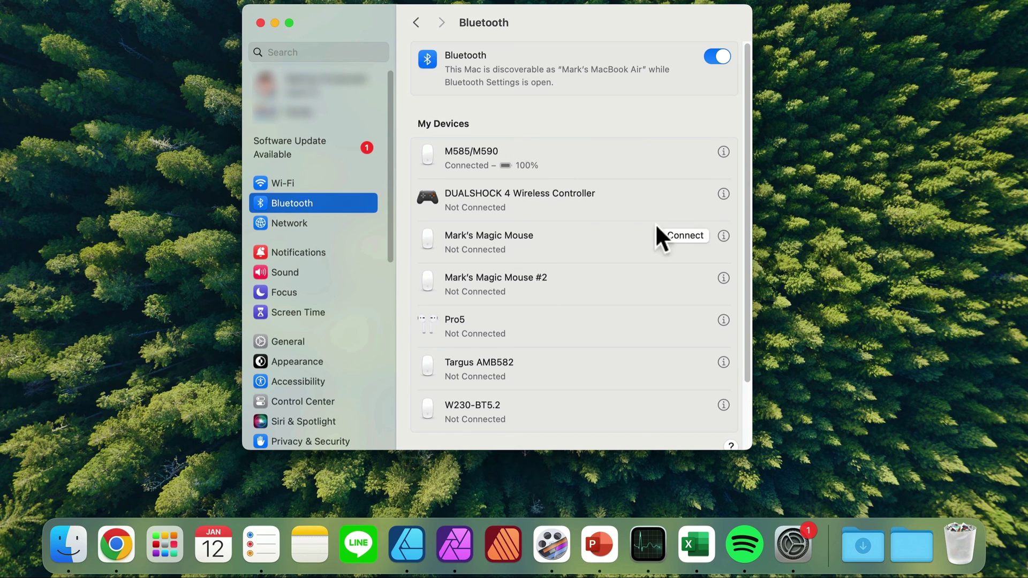
left_click(719, 236)
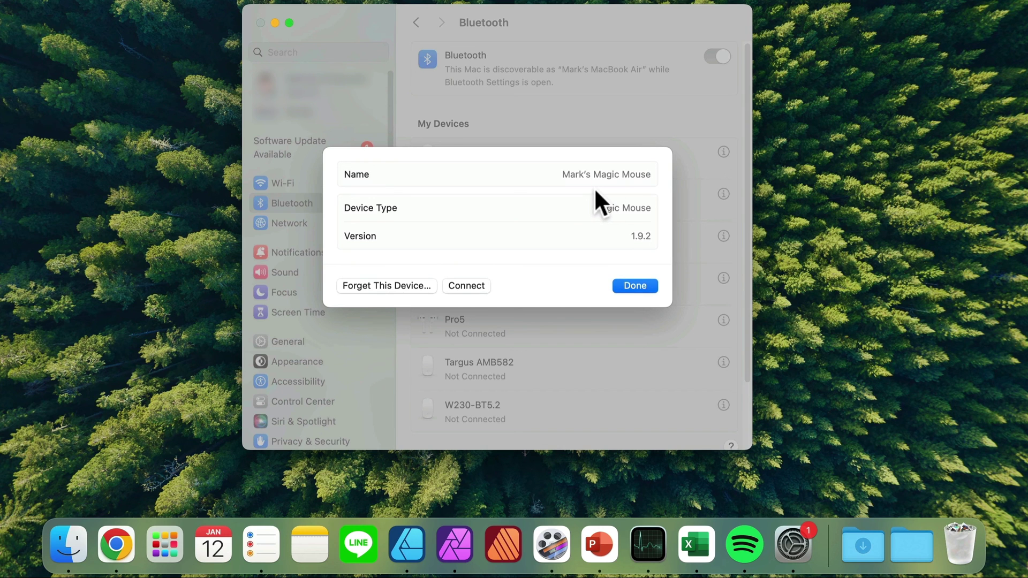
left_click(651, 288)
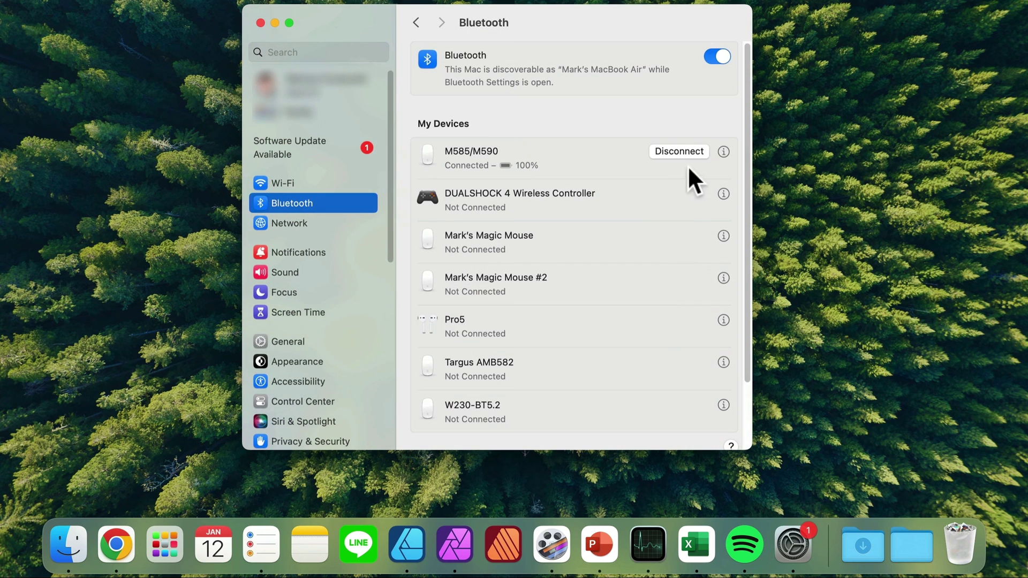
left_click(724, 151)
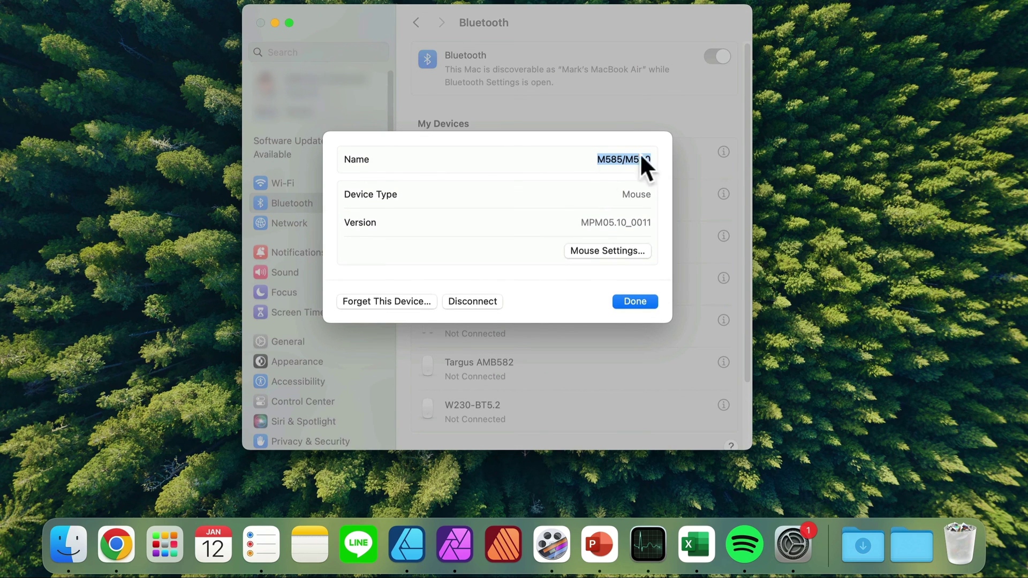
Step: Go to Mouse Settings from the M585/M590 sheet and keep Secondary click on Click Right Side
left_click(591, 252)
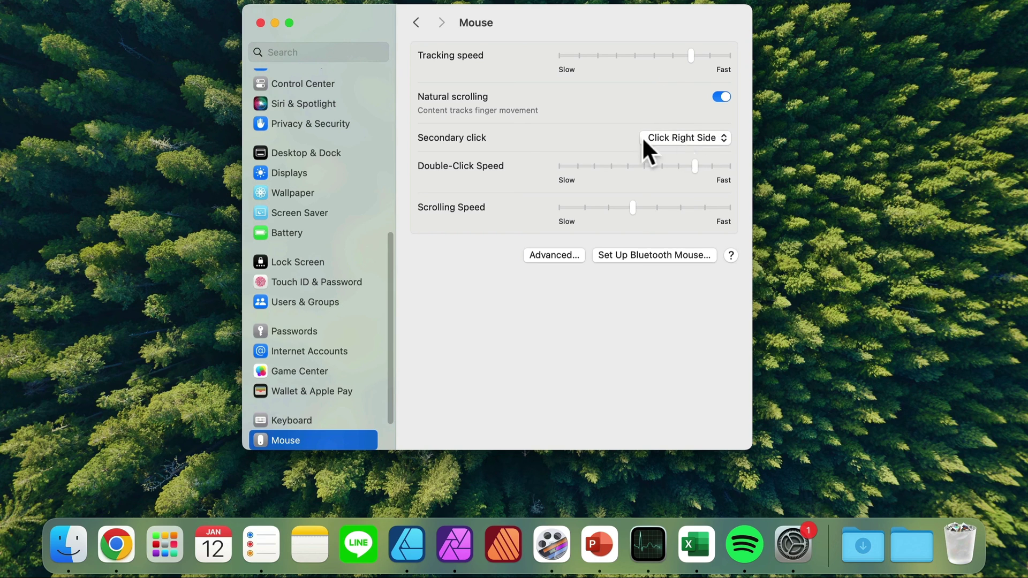
left_click(703, 140)
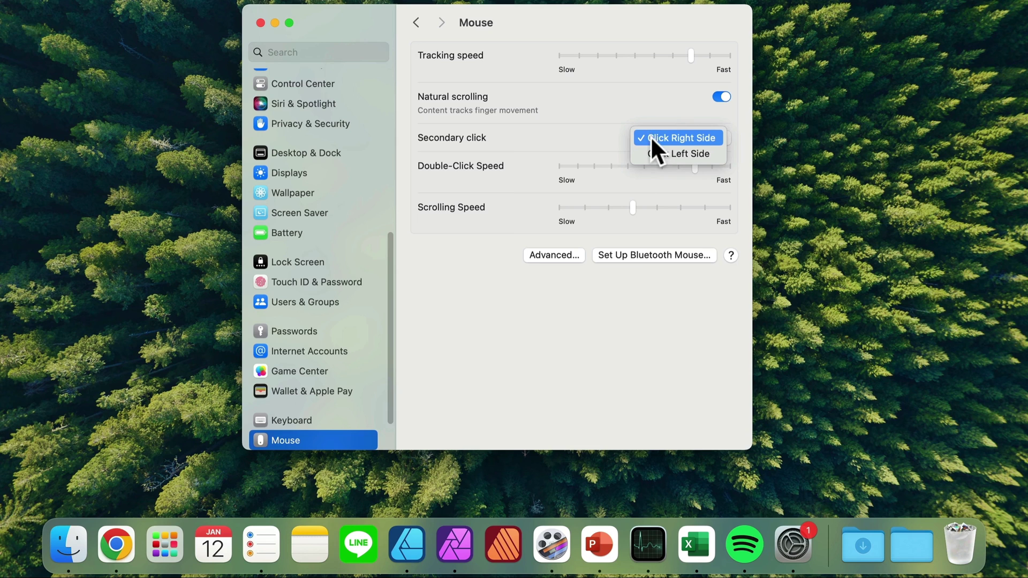
left_click(698, 137)
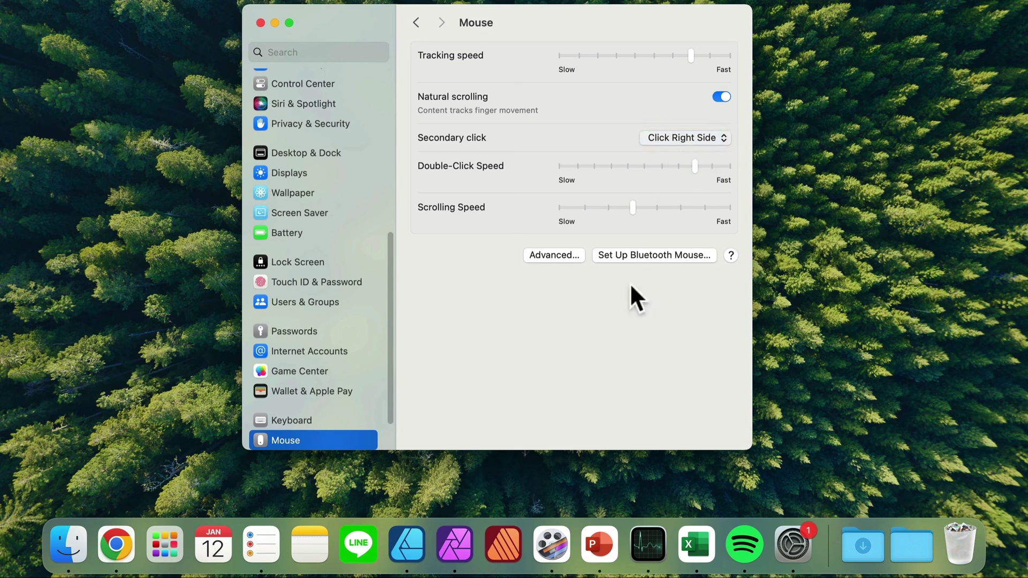